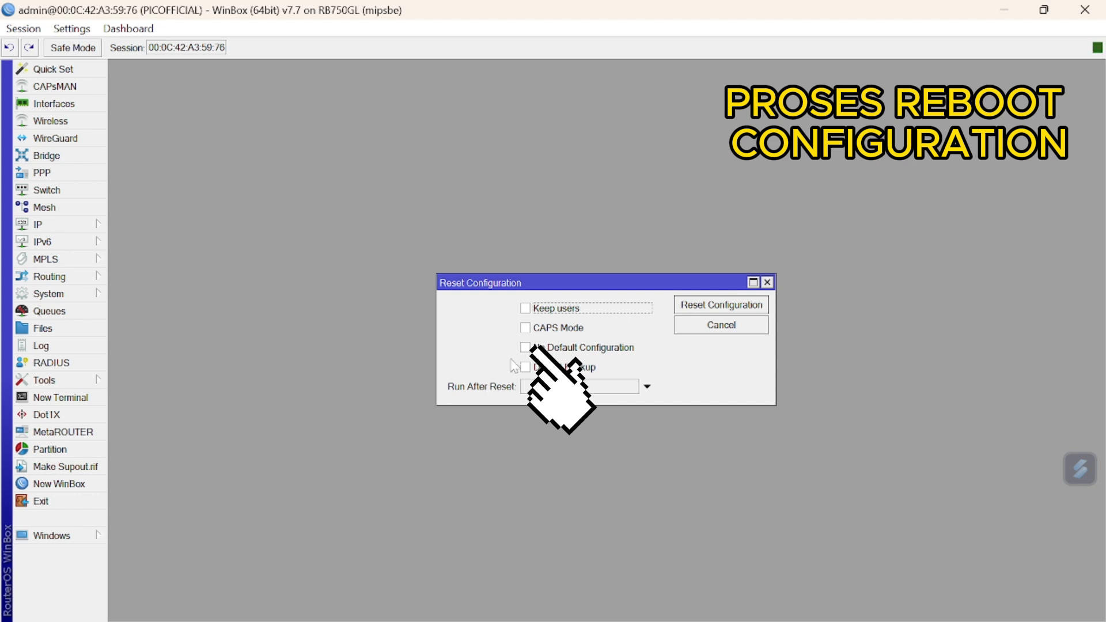
Reset the router's configuration with No Default Configuration and Do Not Backup enabled, and confirm the reboot.
{"action": "left_click", "coordinate": [524, 348]}
{"action": "left_click", "coordinate": [525, 367]}
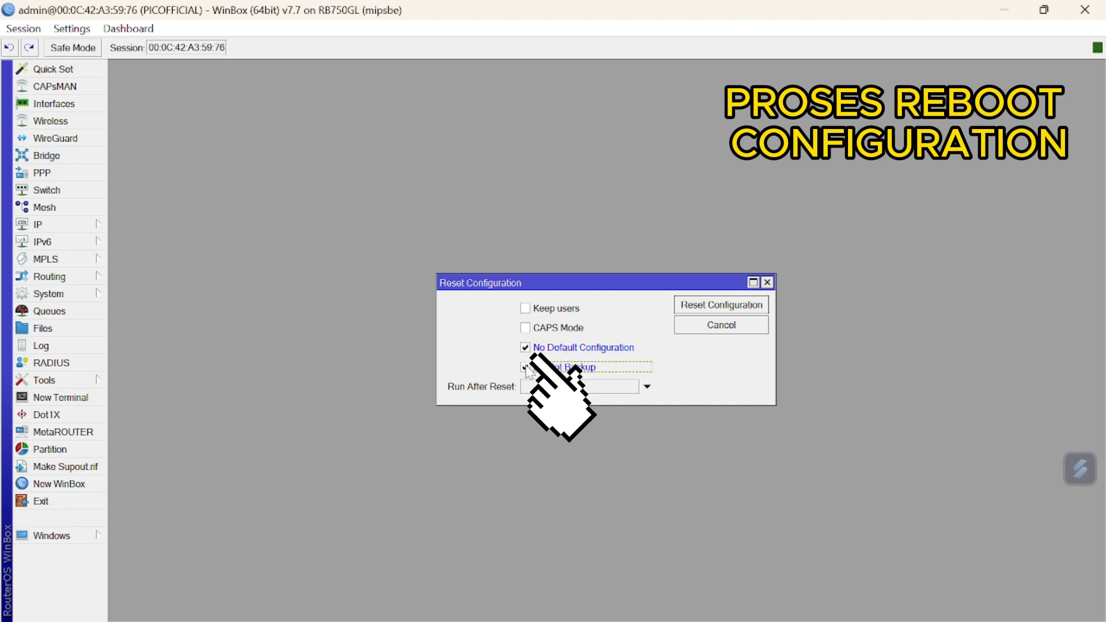
{"action": "left_click", "coordinate": [709, 304]}
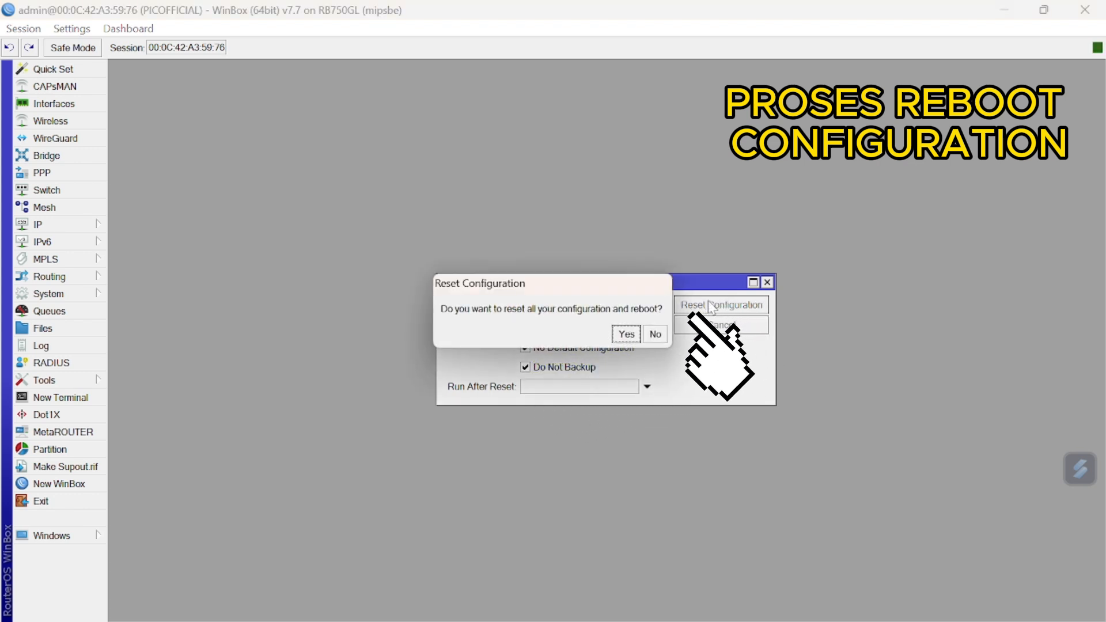
{"action": "left_click", "coordinate": [622, 334]}
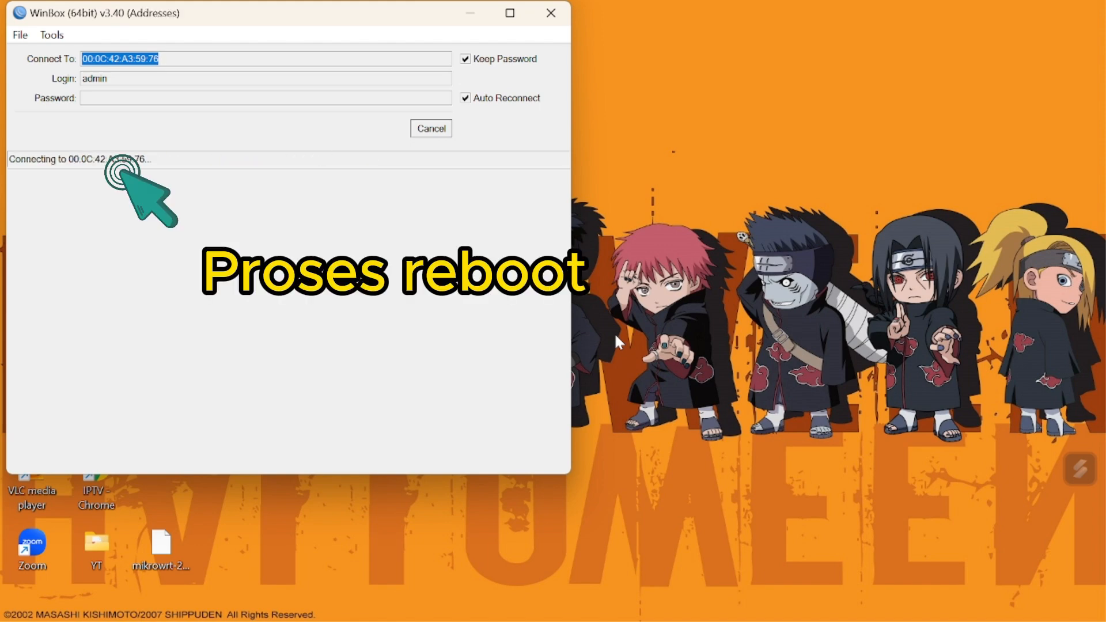
Stop the automatic reconnection, connect to the RB750GL router found among the neighbors, and dismiss the password change request.
{"action": "left_click", "coordinate": [447, 133]}
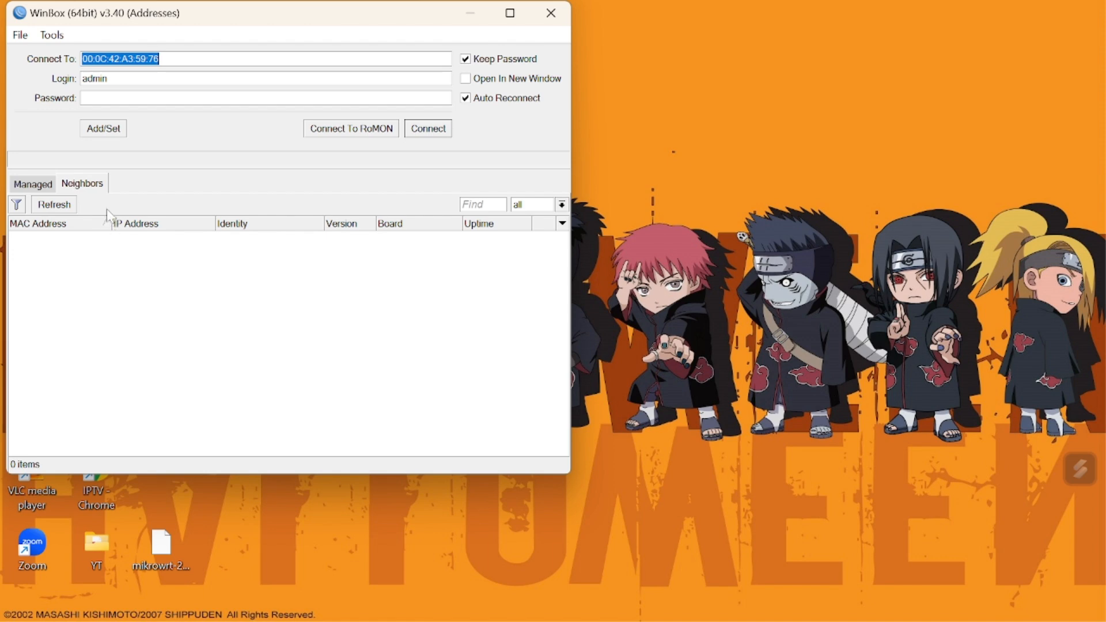
{"action": "left_click", "coordinate": [69, 206]}
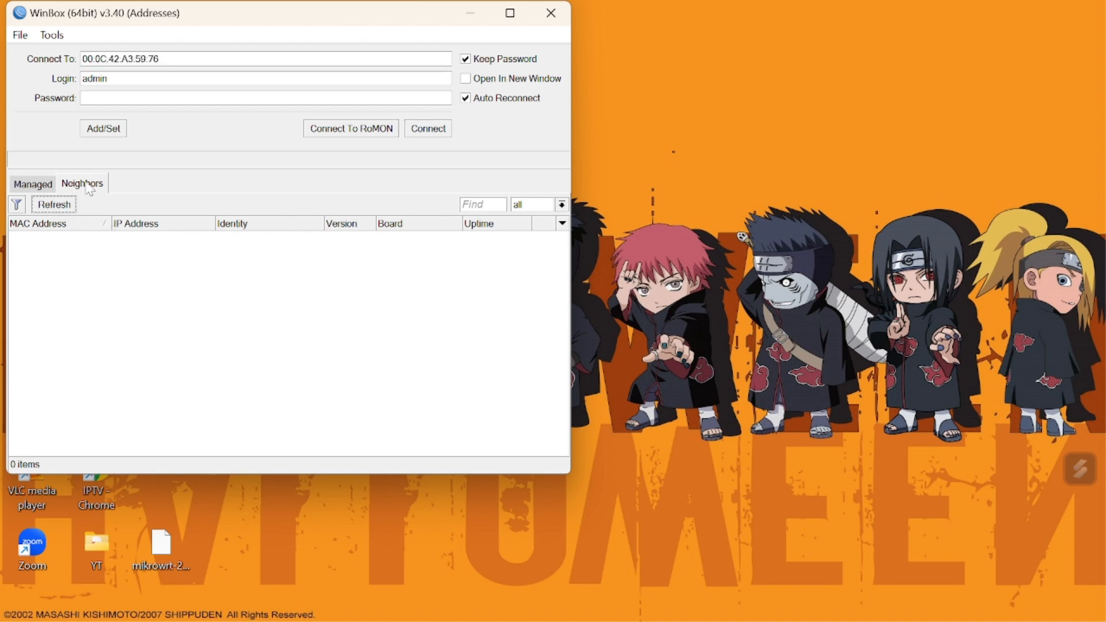
{"action": "left_click", "coordinate": [40, 185]}
{"action": "left_click", "coordinate": [75, 184]}
{"action": "left_click", "coordinate": [83, 239]}
{"action": "key", "text": "Tab"}
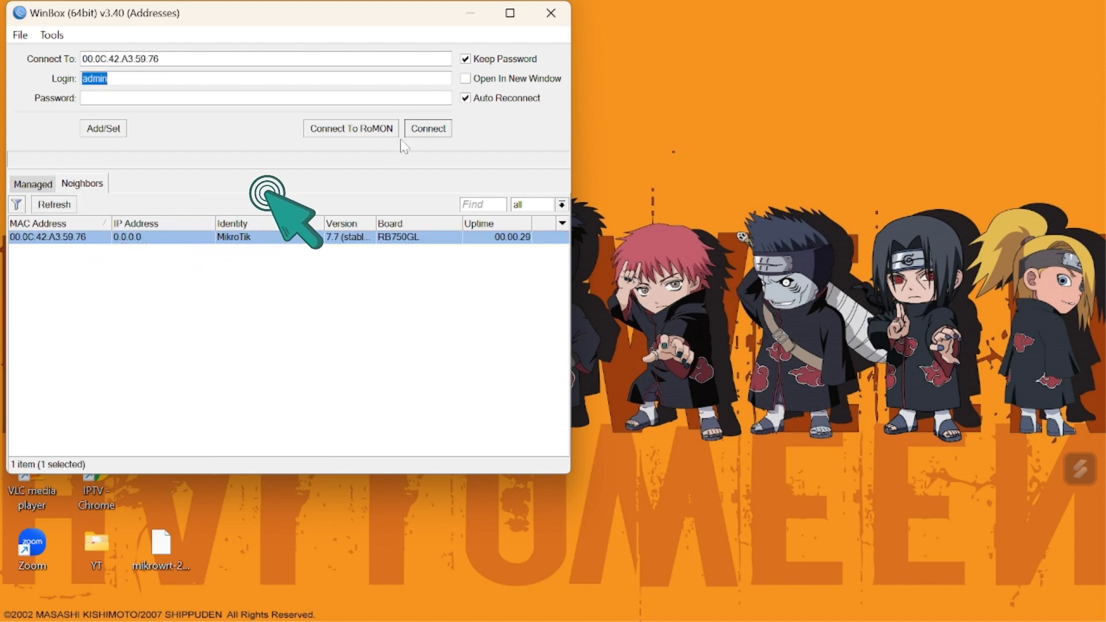
{"action": "left_click", "coordinate": [435, 132]}
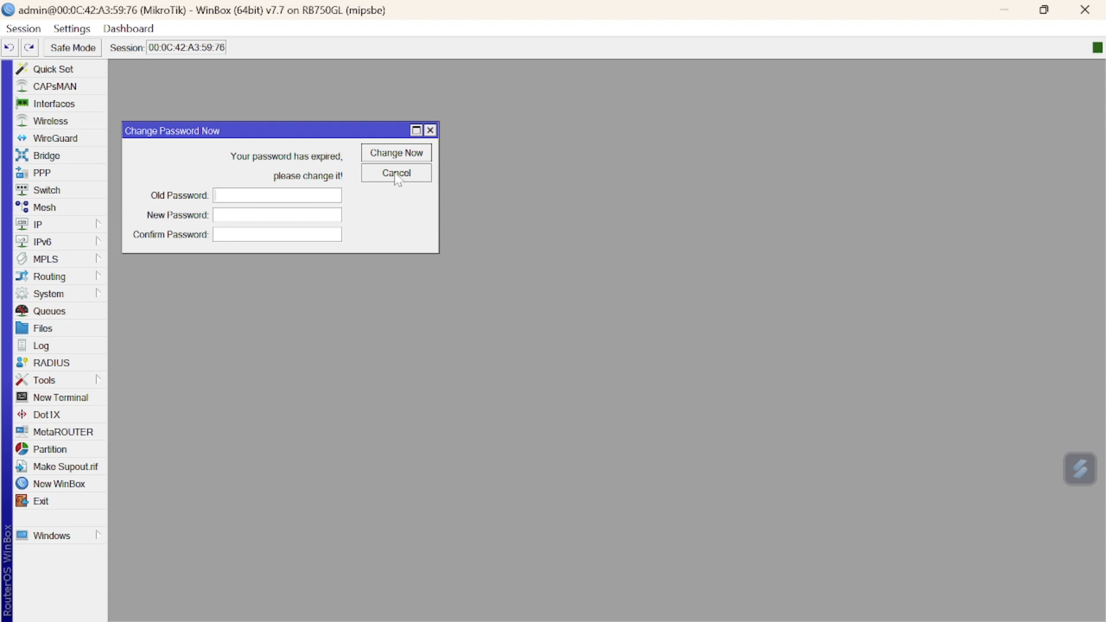
{"action": "left_click", "coordinate": [398, 174]}
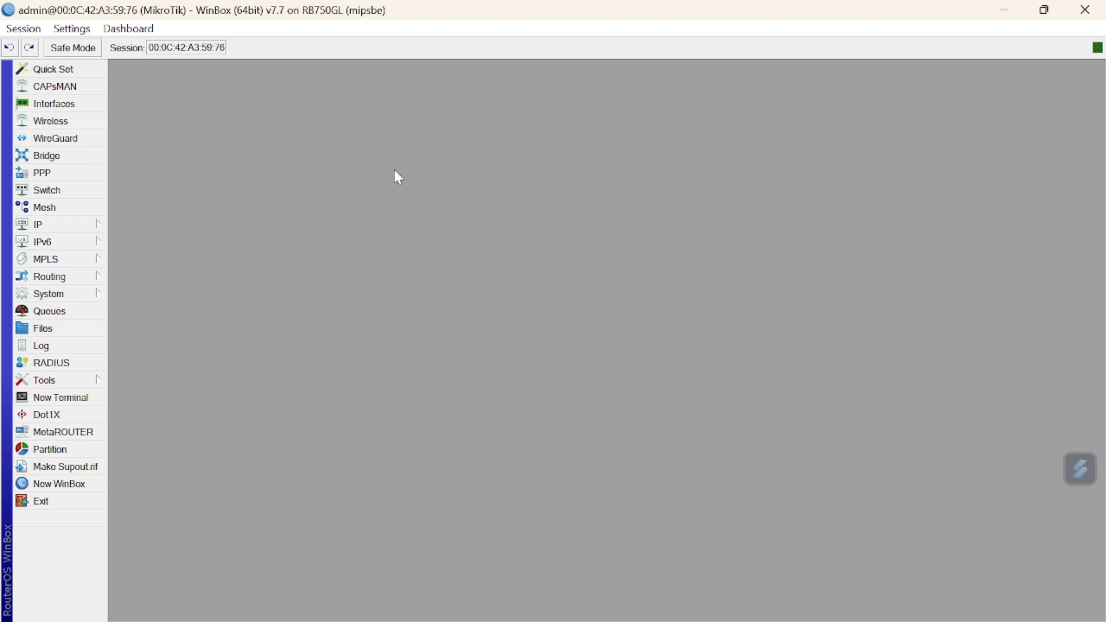
Rename the ether1 interface as ether1-ISP.
{"action": "left_click", "coordinate": [80, 105]}
{"action": "double_click", "coordinate": [196, 273]}
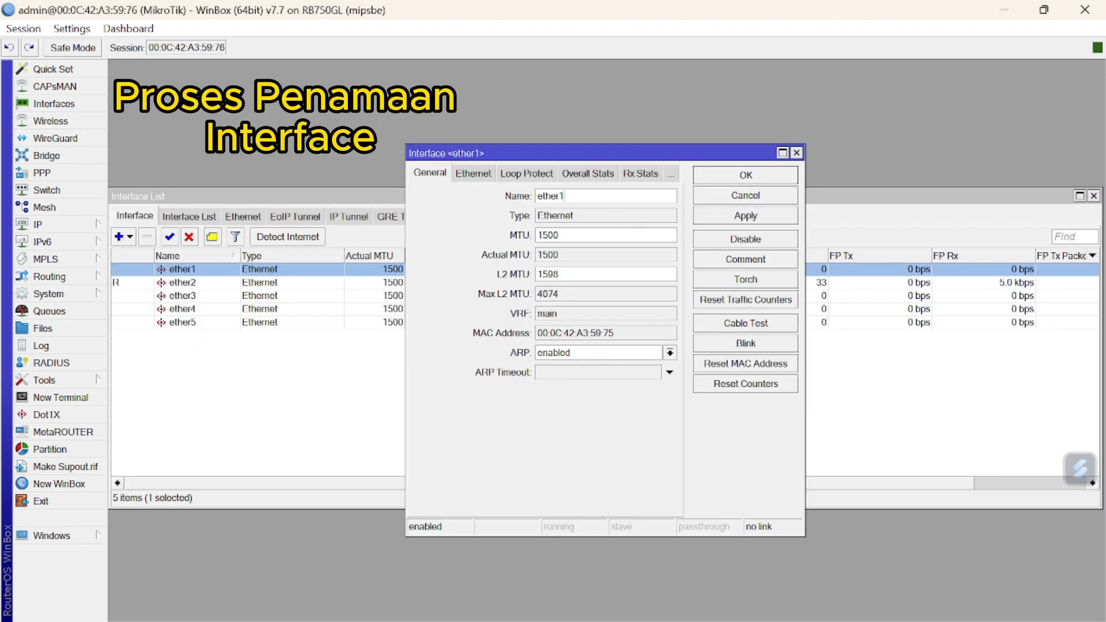
{"action": "type", "text": "-ISP"}
{"action": "left_click", "coordinate": [715, 217]}
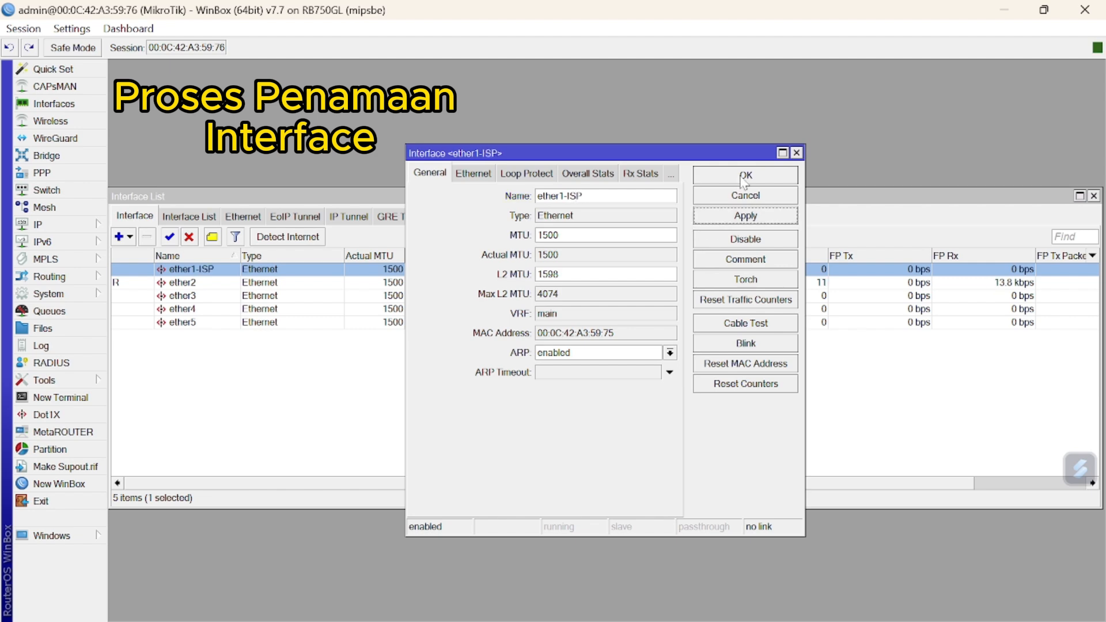
{"action": "left_click", "coordinate": [745, 178]}
Rename the ether2 interface as ether2-Config.
{"action": "double_click", "coordinate": [215, 287]}
{"action": "left_click", "coordinate": [576, 196]}
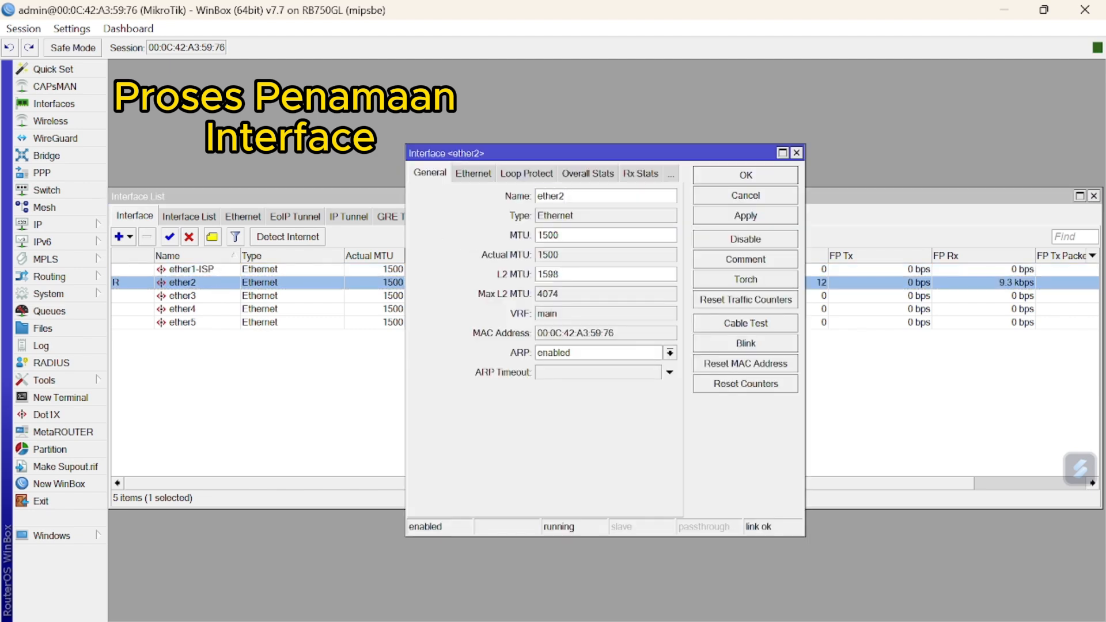
{"action": "type", "text": "-Config"}
{"action": "left_click", "coordinate": [746, 216]}
{"action": "left_click", "coordinate": [743, 181]}
Rename the ether3 interface as ether3-BR1.
{"action": "left_click", "coordinate": [215, 295]}
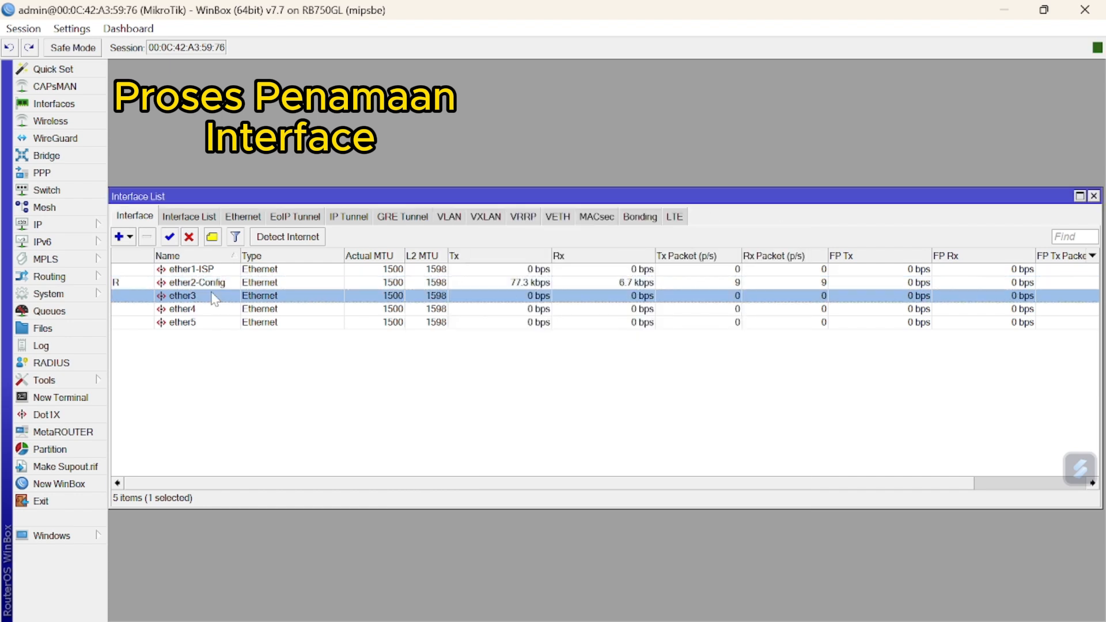
{"action": "double_click", "coordinate": [213, 296]}
{"action": "left_click", "coordinate": [576, 197]}
{"action": "type", "text": "-"}
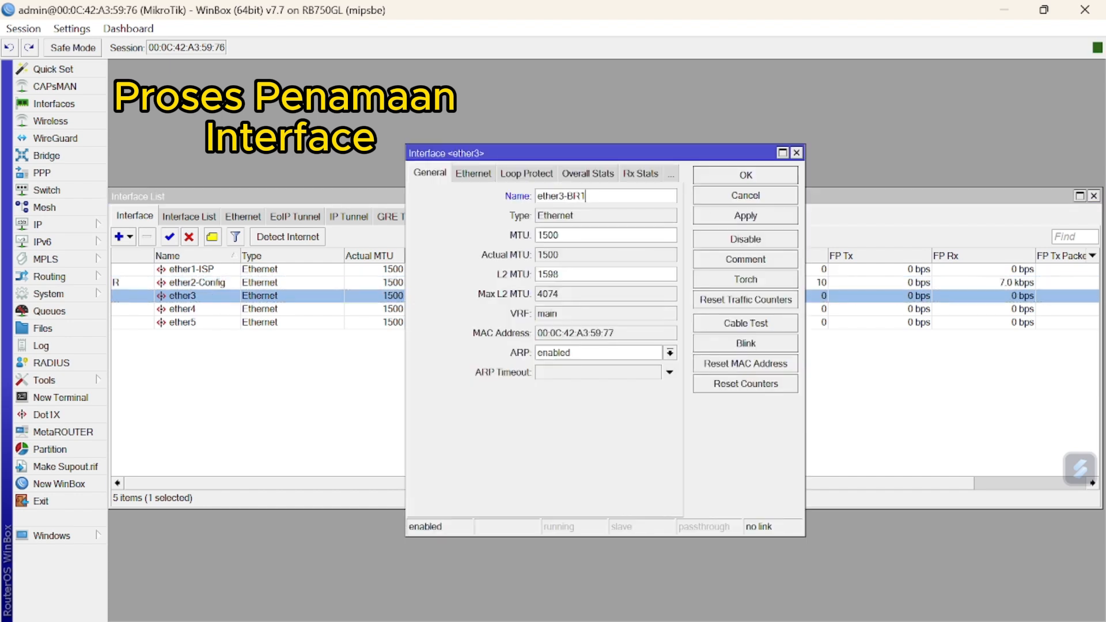
{"action": "type", "text": "BR1"}
{"action": "left_click", "coordinate": [706, 219]}
{"action": "left_click", "coordinate": [730, 178]}
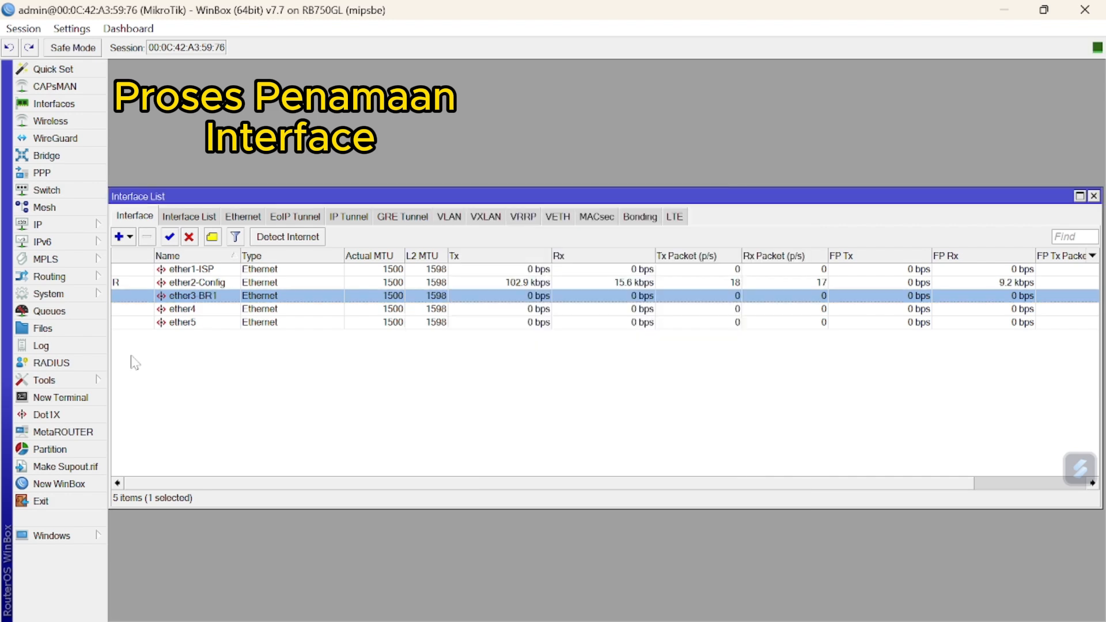
Rename the ether4 interface as ether4-BR2.
{"action": "double_click", "coordinate": [208, 309]}
{"action": "left_click", "coordinate": [576, 196]}
{"action": "type", "text": "-BR"}
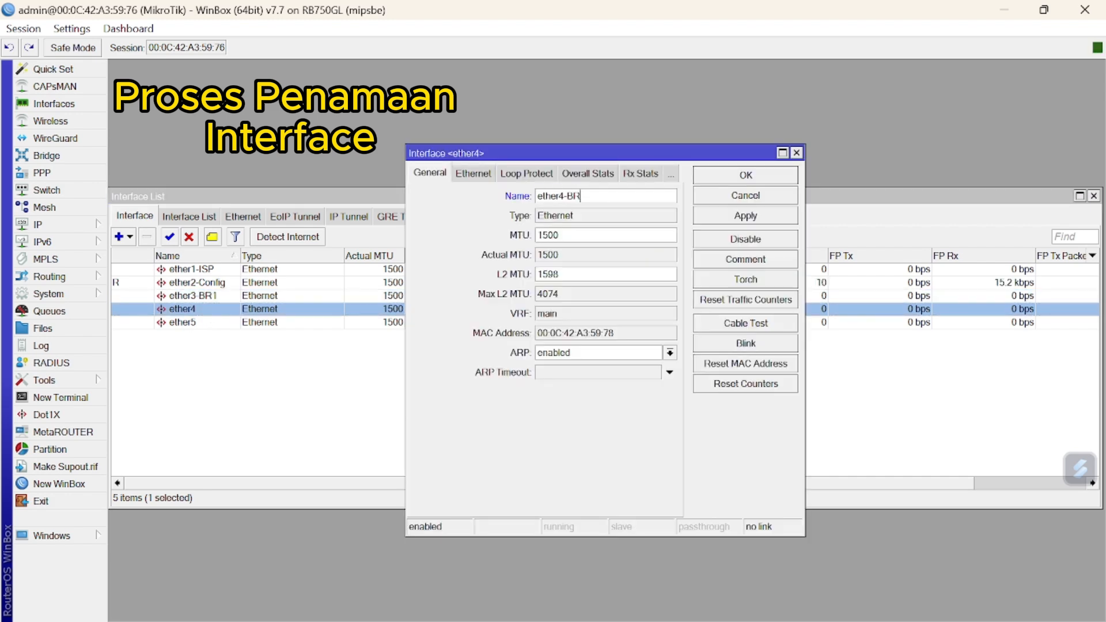
{"action": "type", "text": "2"}
{"action": "left_click", "coordinate": [708, 217]}
{"action": "left_click", "coordinate": [747, 175]}
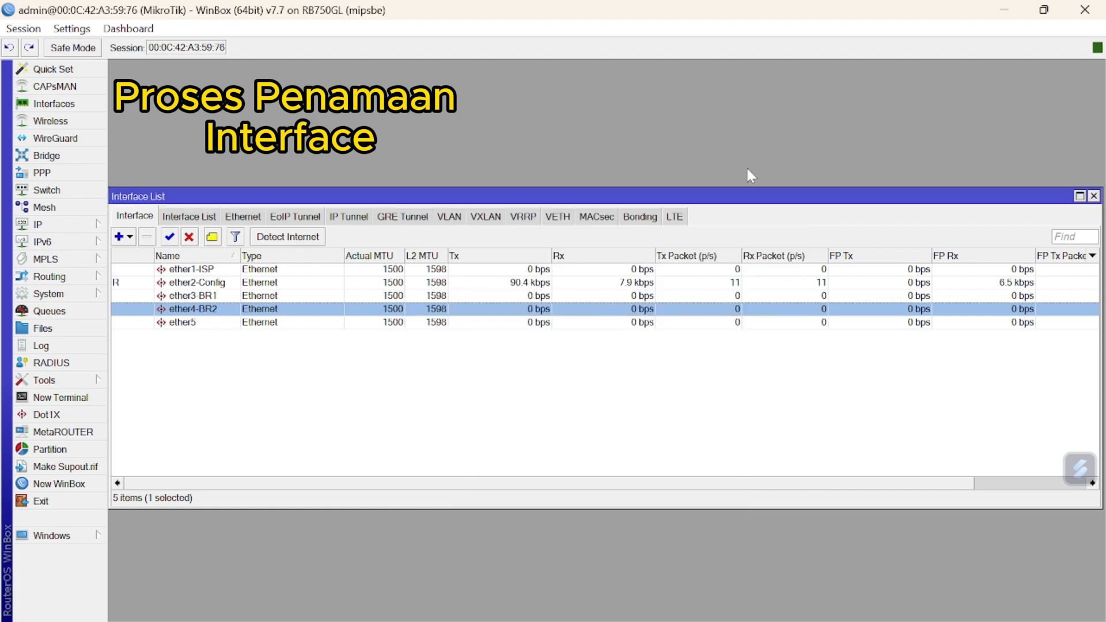
Rename the ether5 interface as ether5-BR3.
{"action": "double_click", "coordinate": [202, 322]}
{"action": "left_click", "coordinate": [576, 196]}
{"action": "type", "text": "-B"}
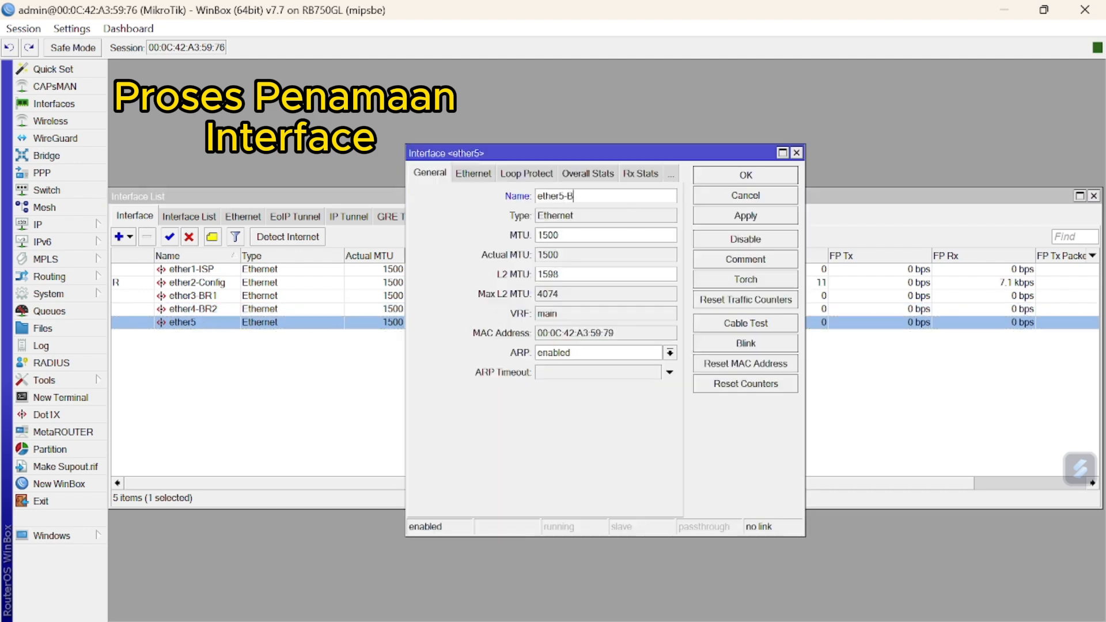
{"action": "type", "text": "R3"}
{"action": "left_click", "coordinate": [763, 217]}
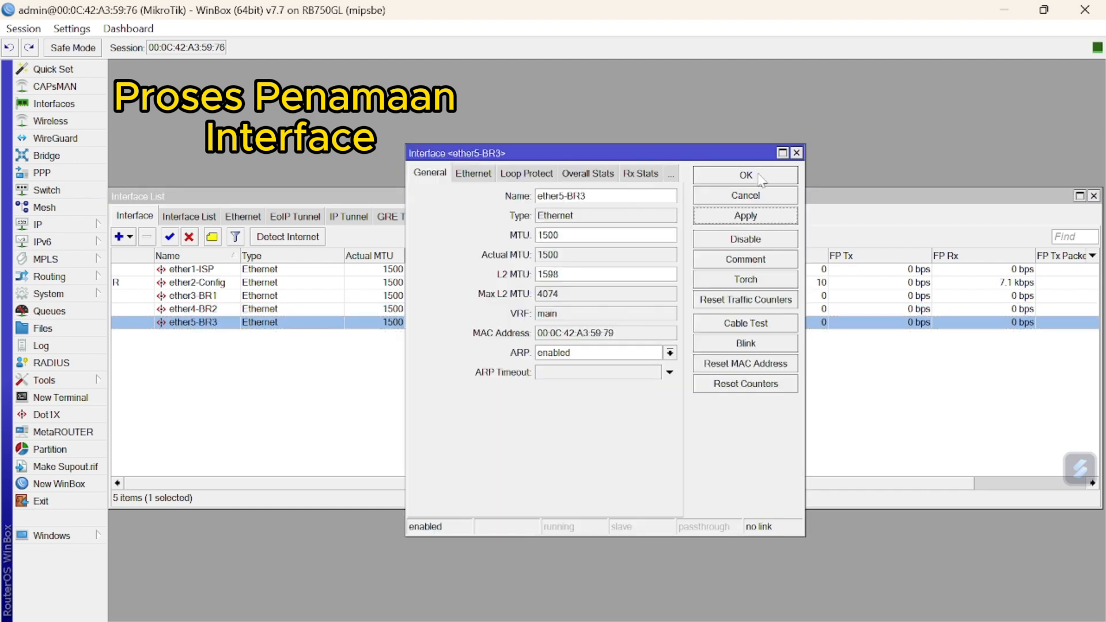
{"action": "left_click", "coordinate": [762, 175]}
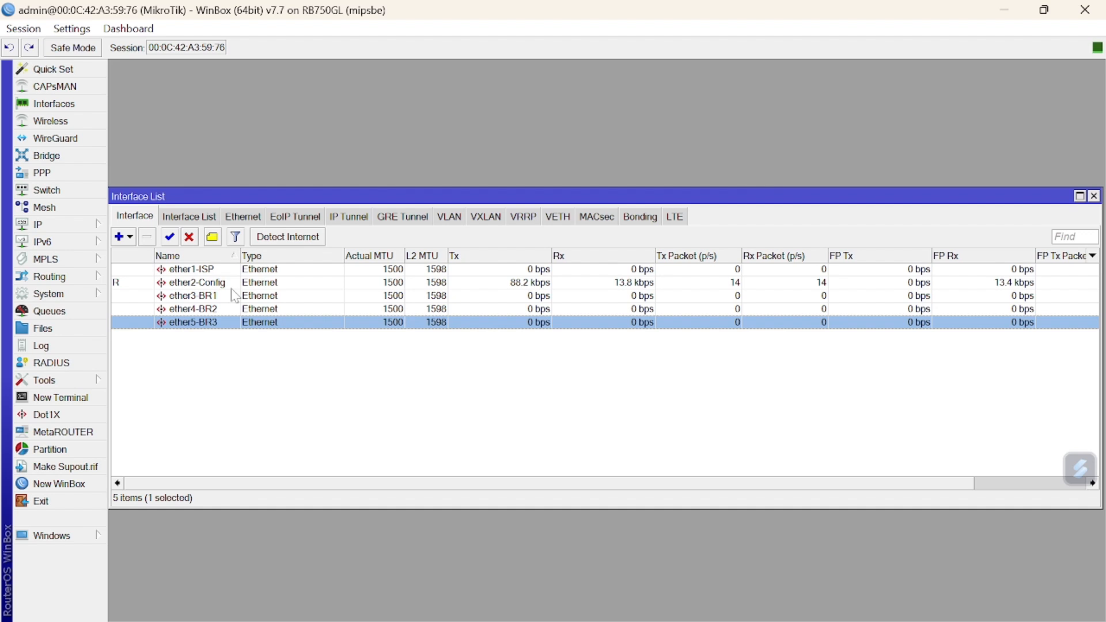
Add the IP address 10.10.10.10/25 to the ether2-Config interface.
{"action": "left_click", "coordinate": [87, 231]}
{"action": "left_click", "coordinate": [186, 197]}
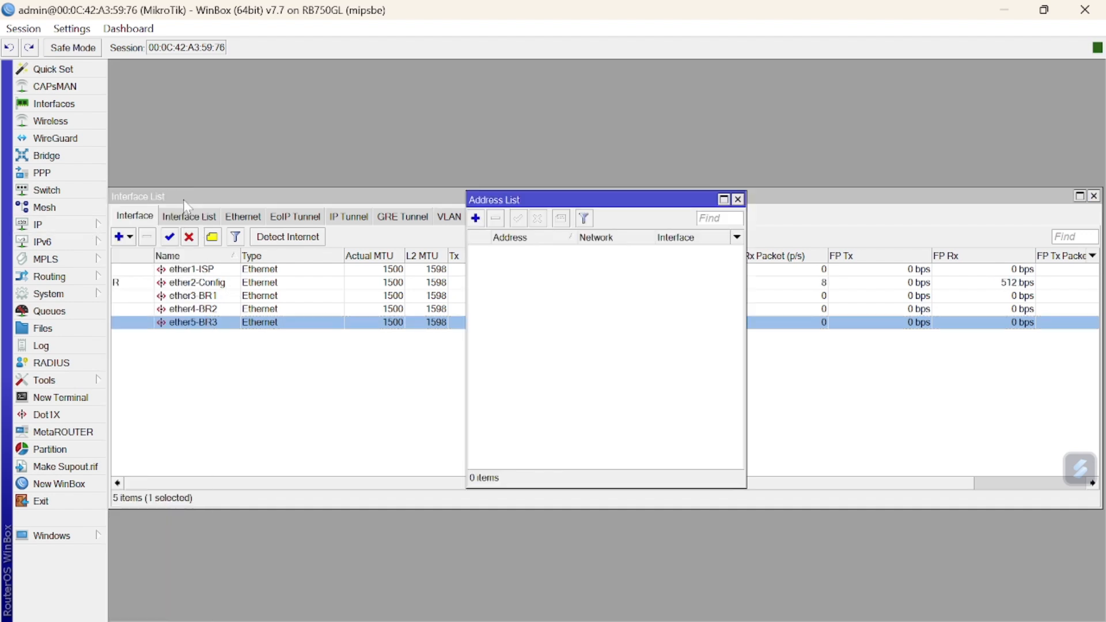
{"action": "left_click", "coordinate": [475, 217]}
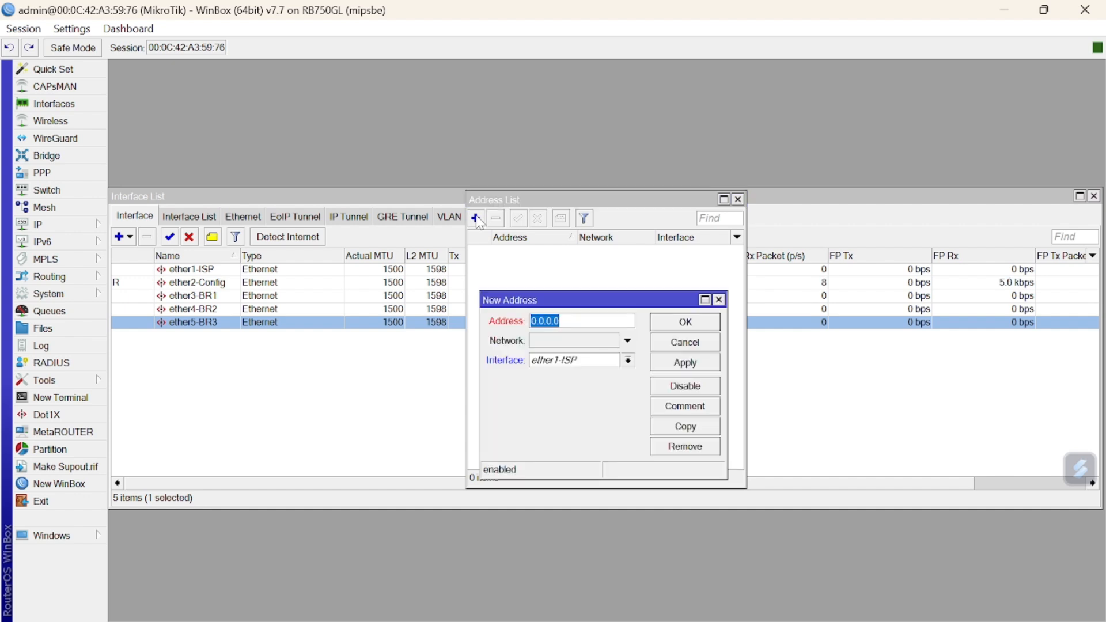
{"action": "left_click", "coordinate": [627, 363]}
{"action": "left_click", "coordinate": [620, 386]}
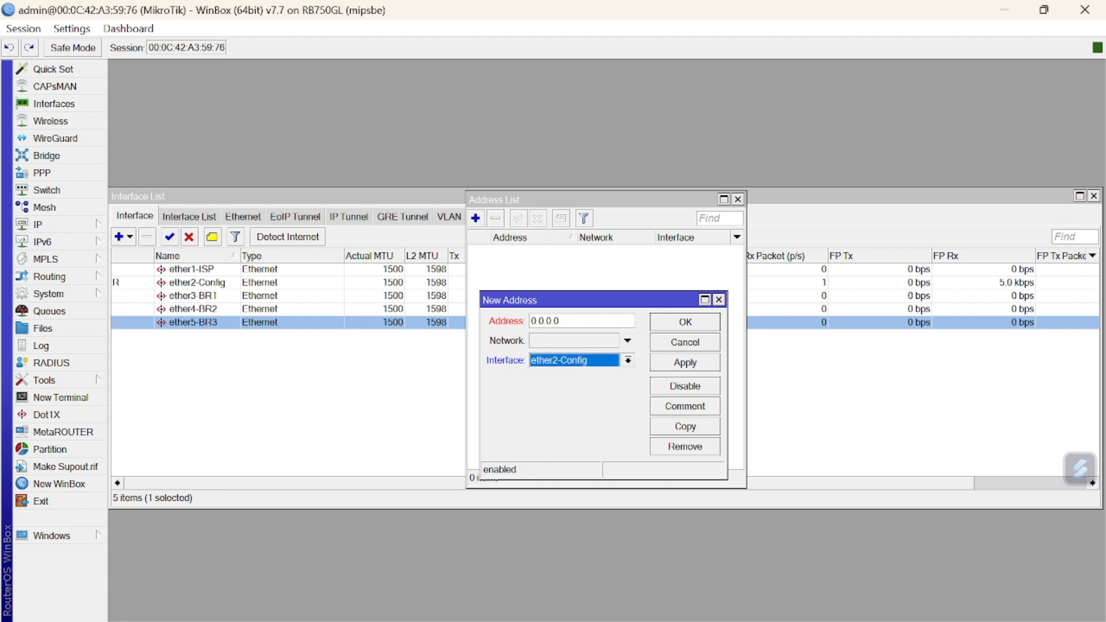
{"action": "type", "text": "1"}
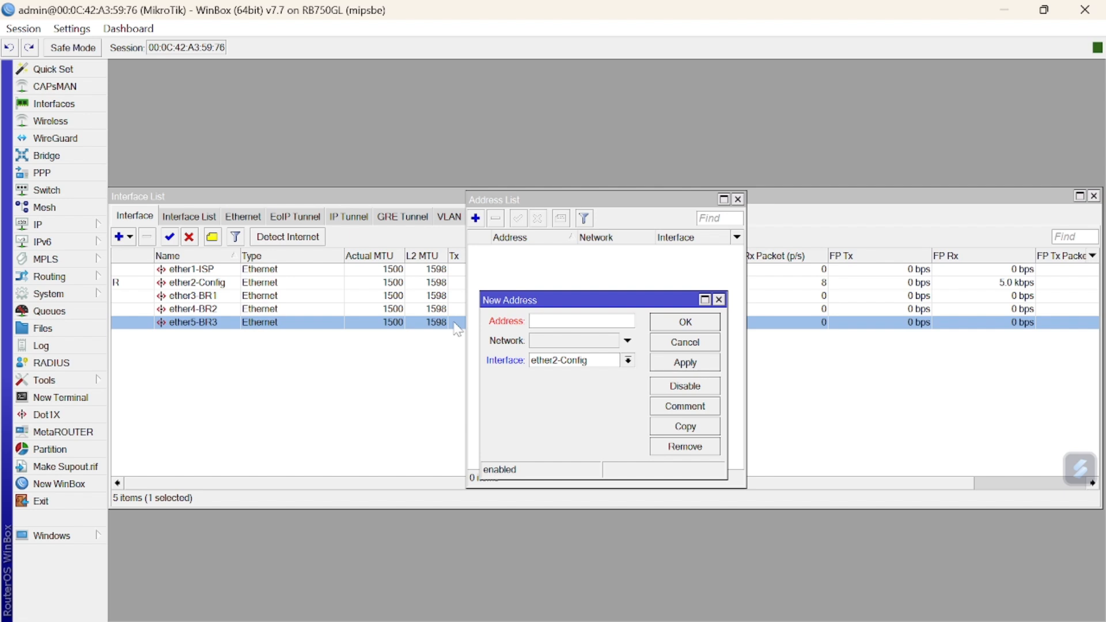
{"action": "type", "text": "10.10.10.10/25"}
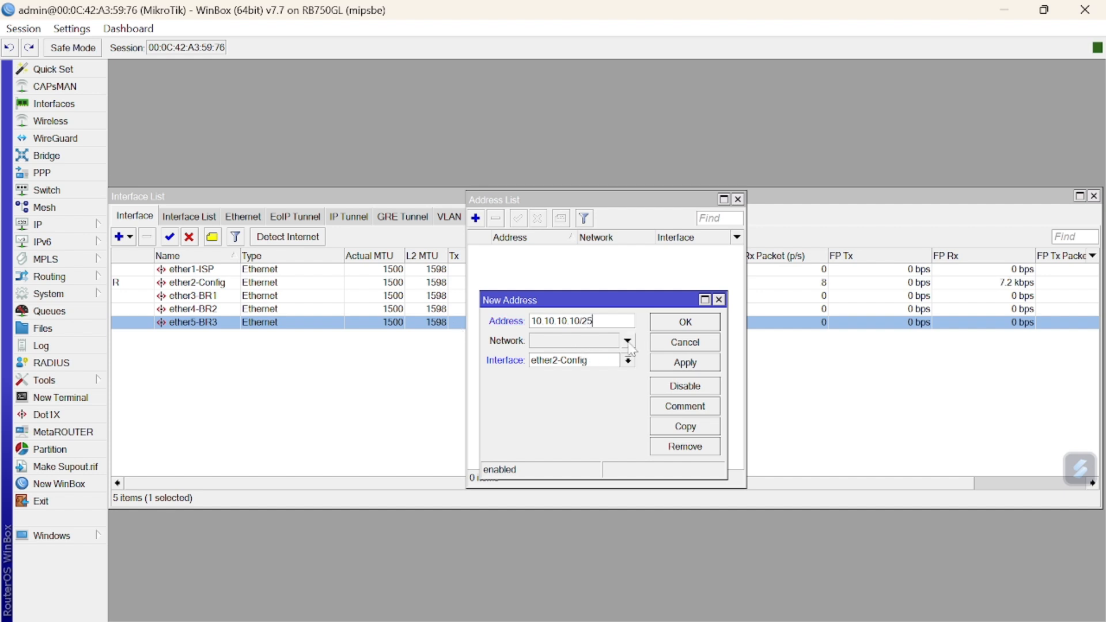
{"action": "left_click", "coordinate": [680, 369]}
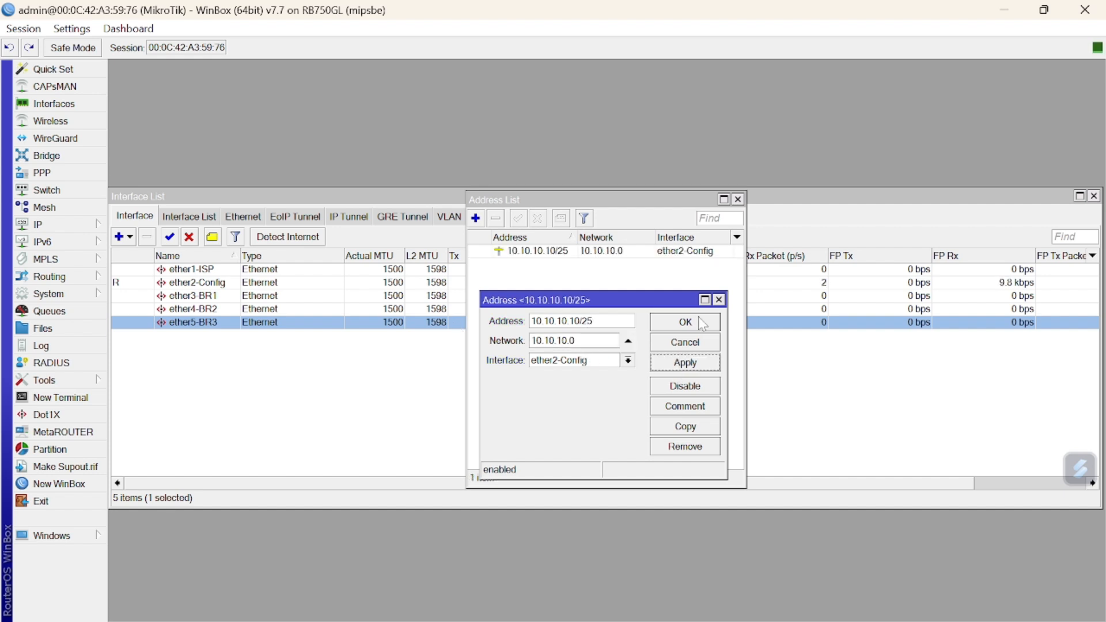
{"action": "left_click", "coordinate": [689, 322]}
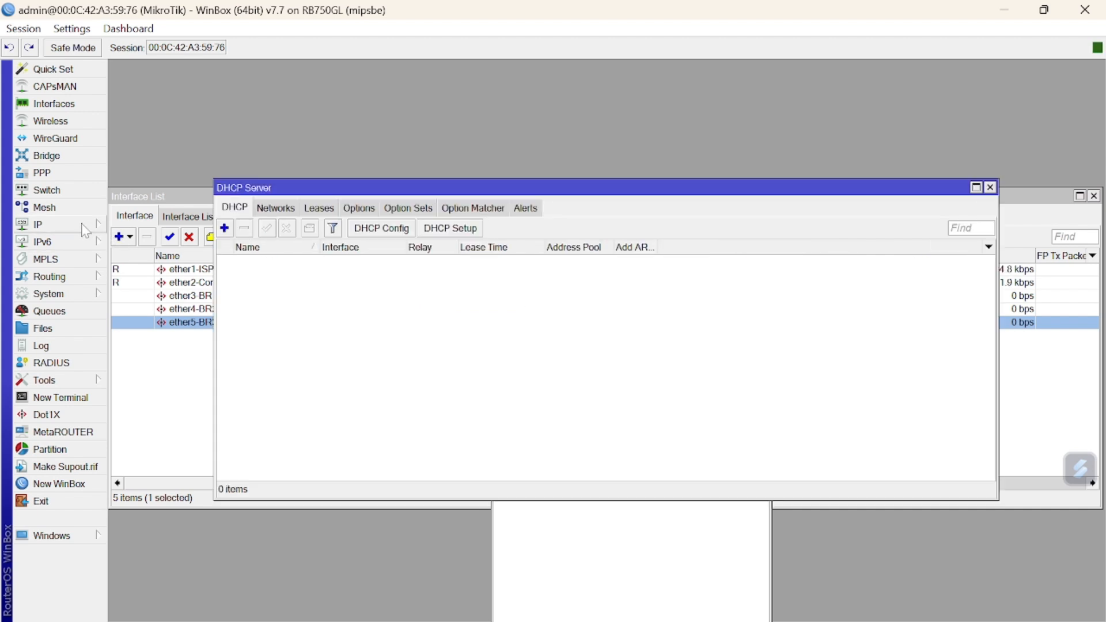
Add a DHCP client on the ether1-ISP interface, and close the DHCP and address list windows.
{"action": "left_click", "coordinate": [85, 231]}
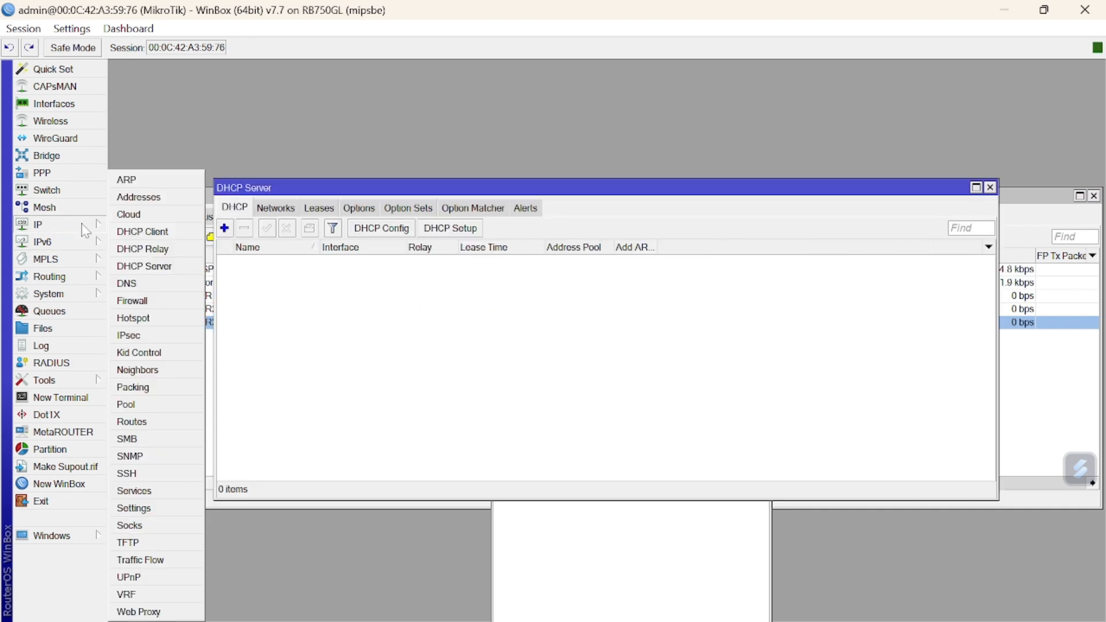
{"action": "left_click", "coordinate": [166, 236]}
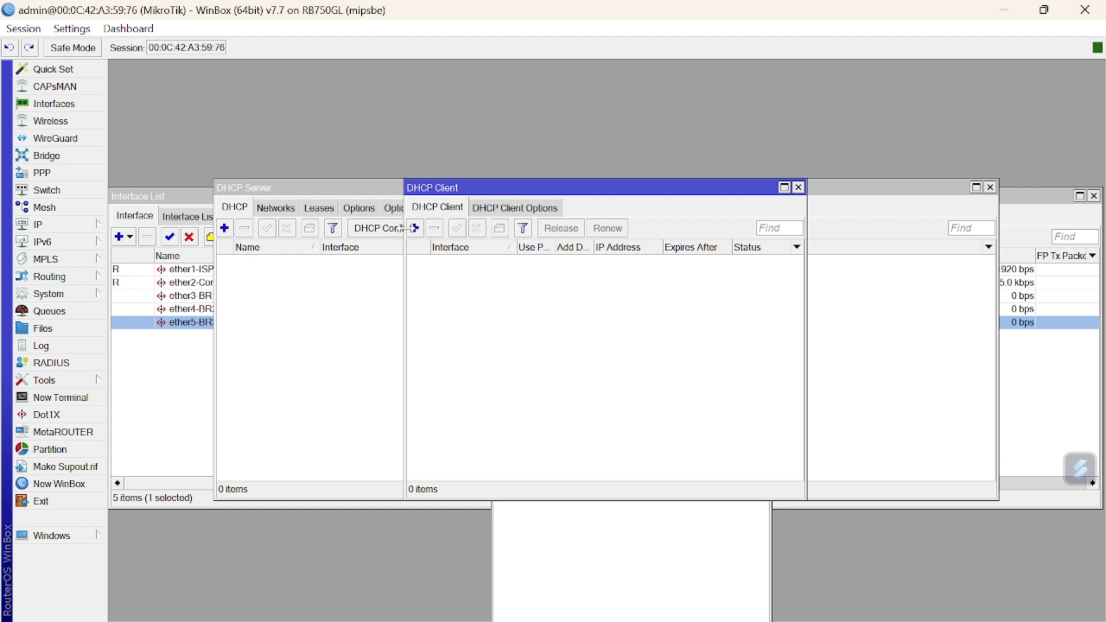
{"action": "left_click", "coordinate": [415, 229]}
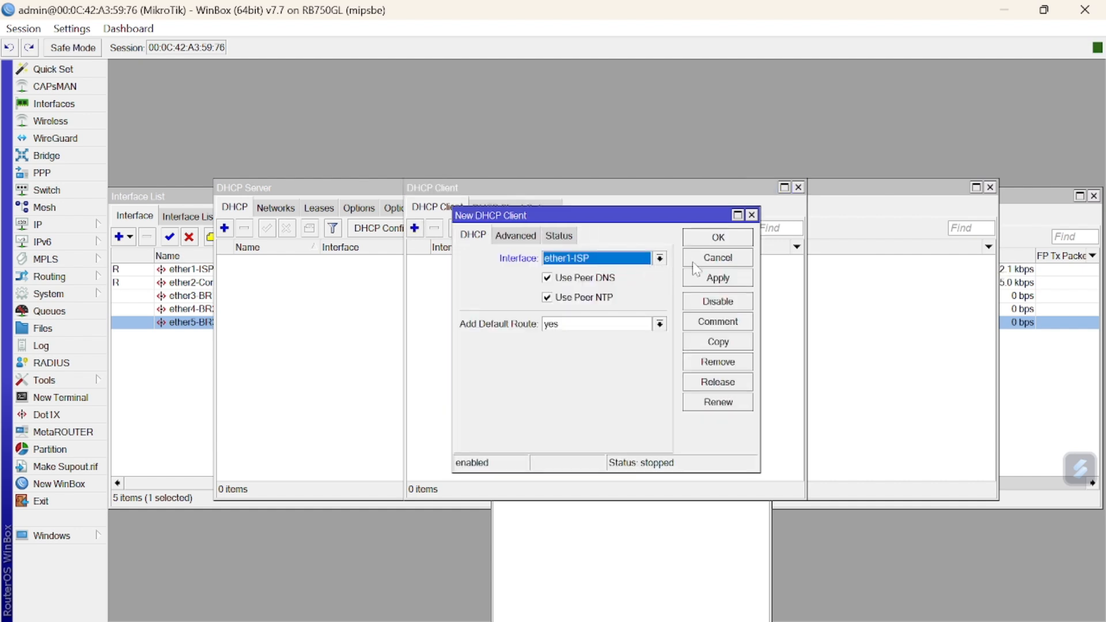
{"action": "left_click", "coordinate": [707, 280]}
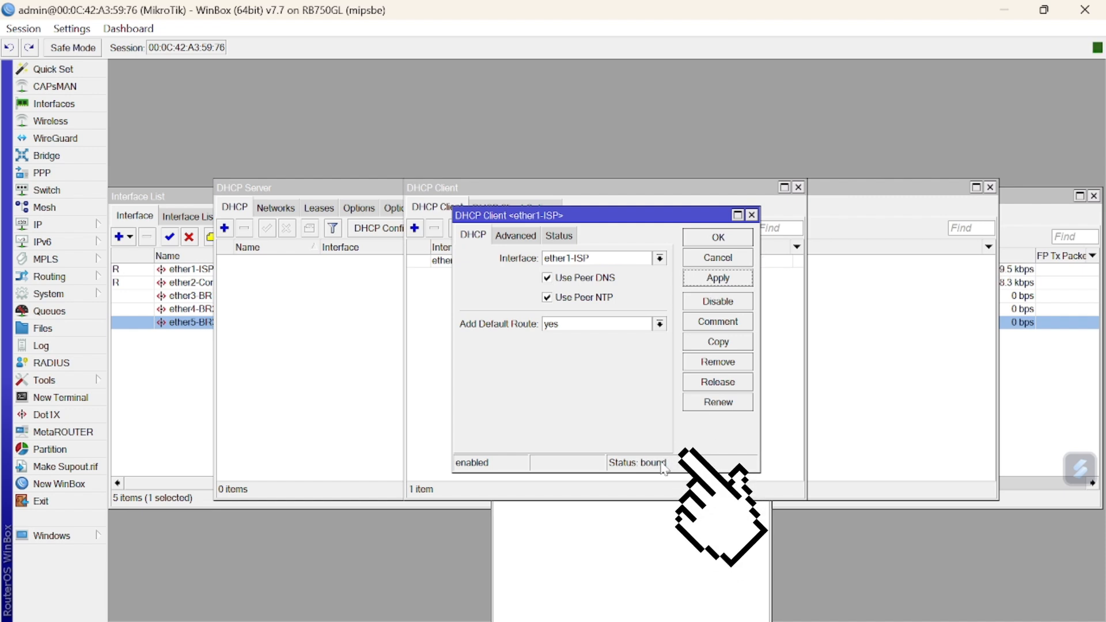
{"action": "left_click", "coordinate": [721, 240]}
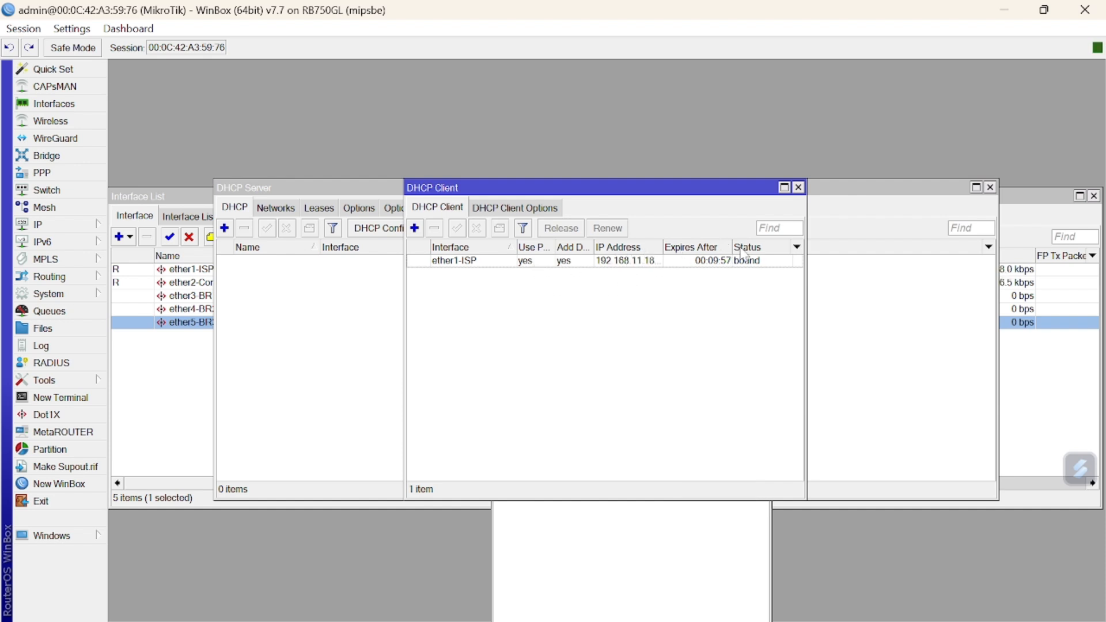
{"action": "left_click", "coordinate": [799, 187]}
{"action": "left_click", "coordinate": [990, 187]}
{"action": "left_click", "coordinate": [763, 370]}
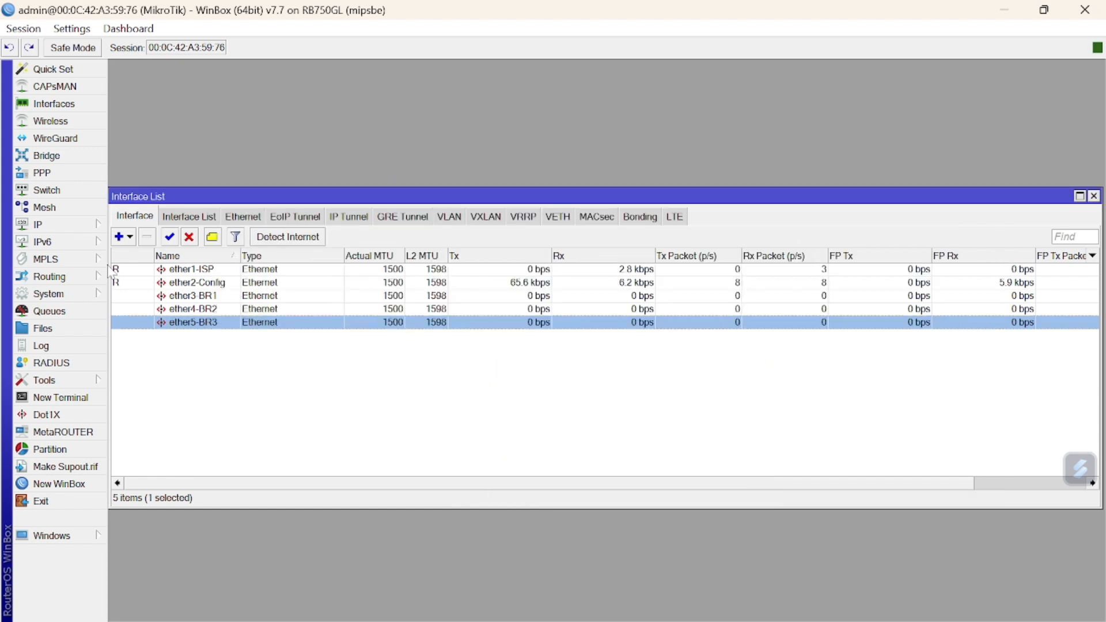
Allow remote requests in the router's IP DNS settings and save them.
{"action": "left_click", "coordinate": [72, 225]}
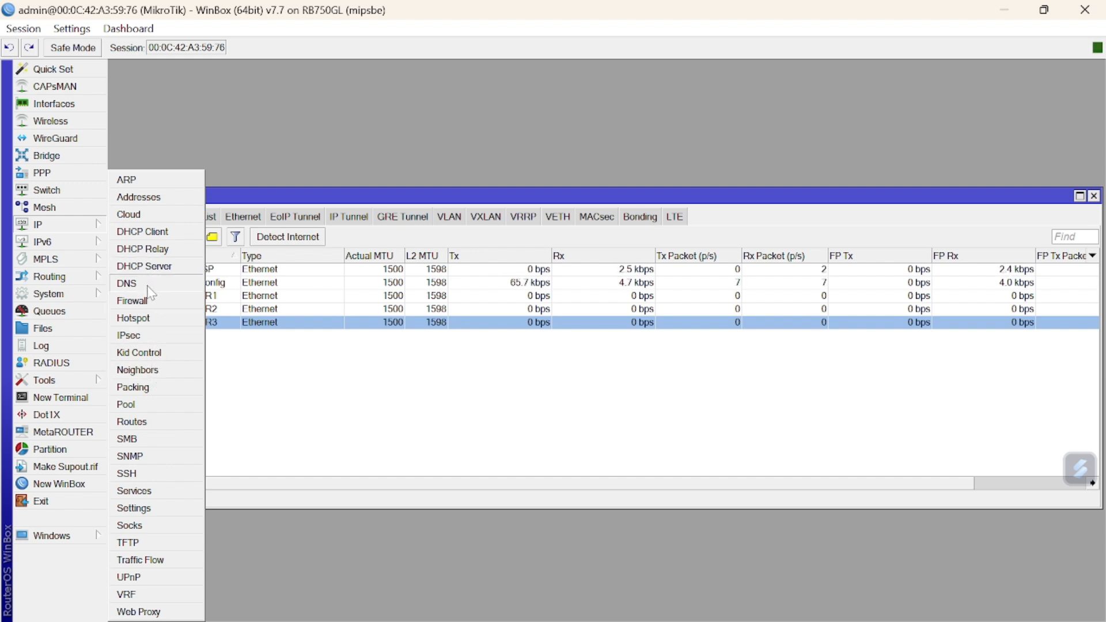
{"action": "left_click", "coordinate": [128, 283]}
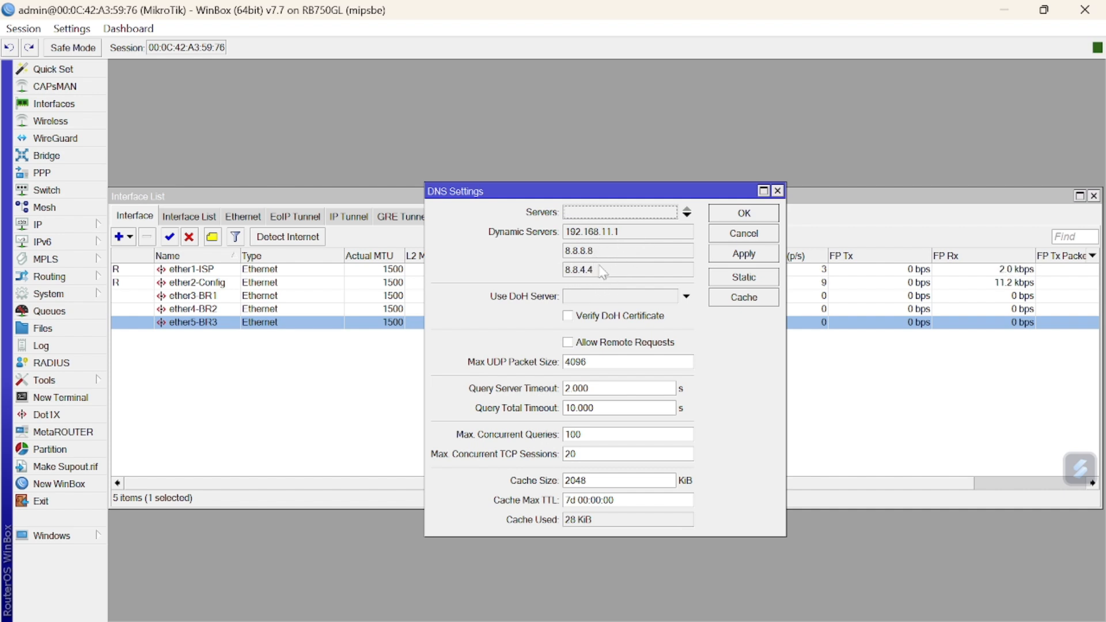
{"action": "left_click", "coordinate": [569, 344]}
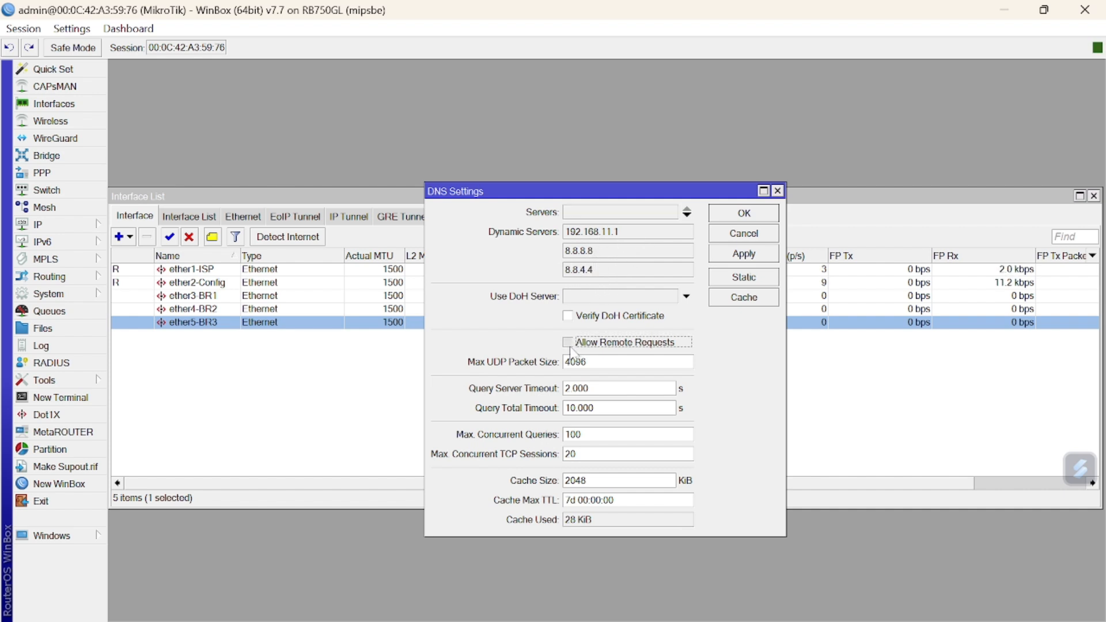
{"action": "left_click", "coordinate": [770, 257]}
{"action": "left_click", "coordinate": [763, 221]}
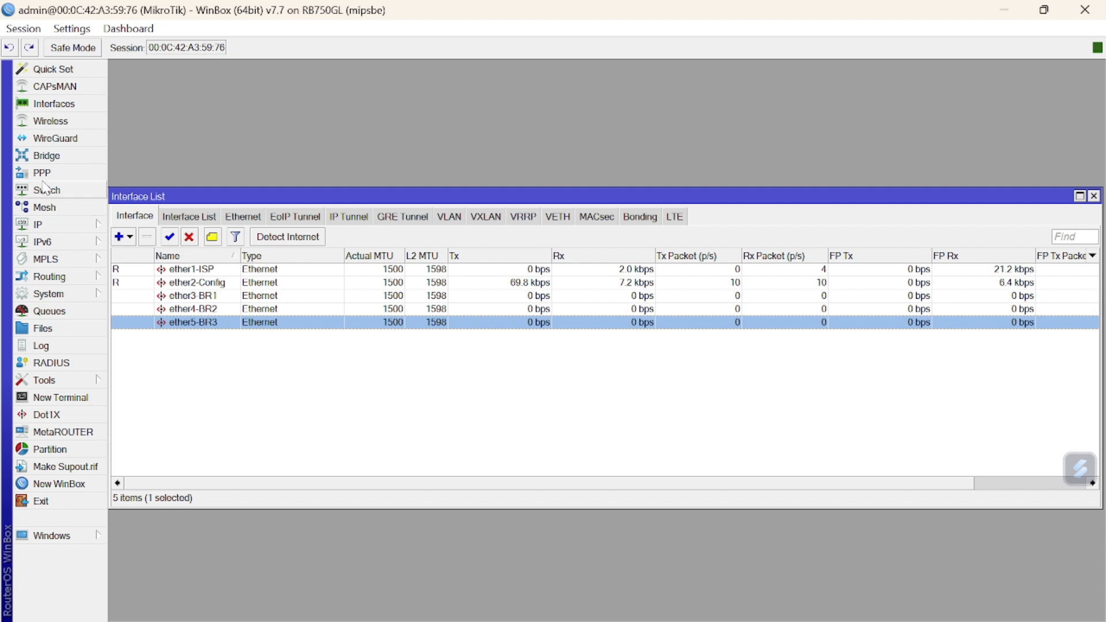
Start a new firewall NAT rule with chain srcnat and outgoing interface ether1-ISP.
{"action": "left_click", "coordinate": [66, 228]}
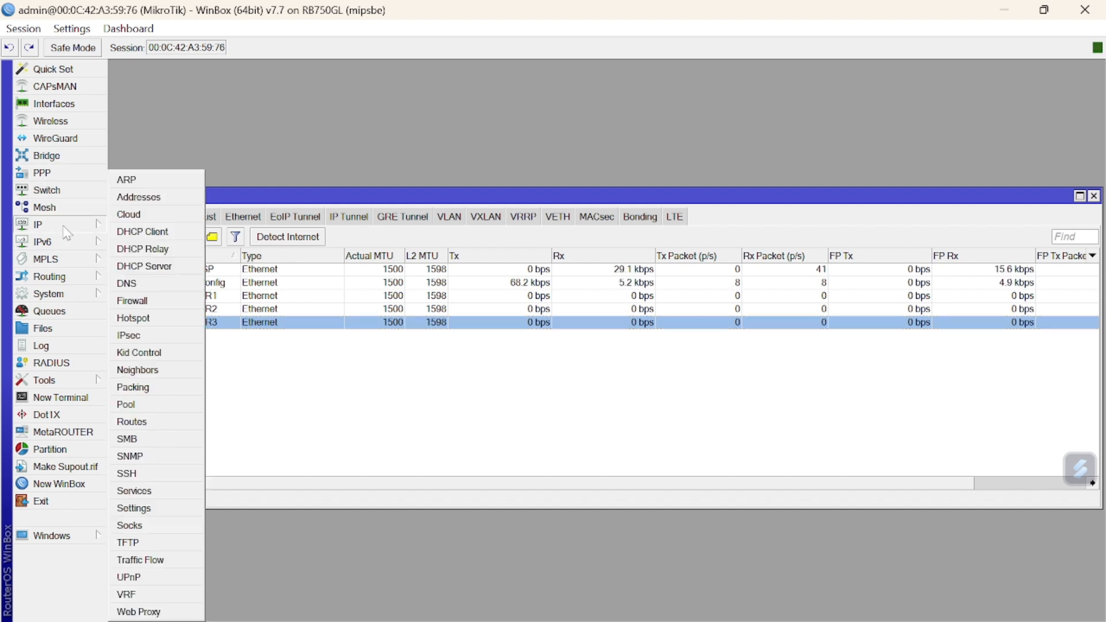
{"action": "left_click", "coordinate": [160, 301]}
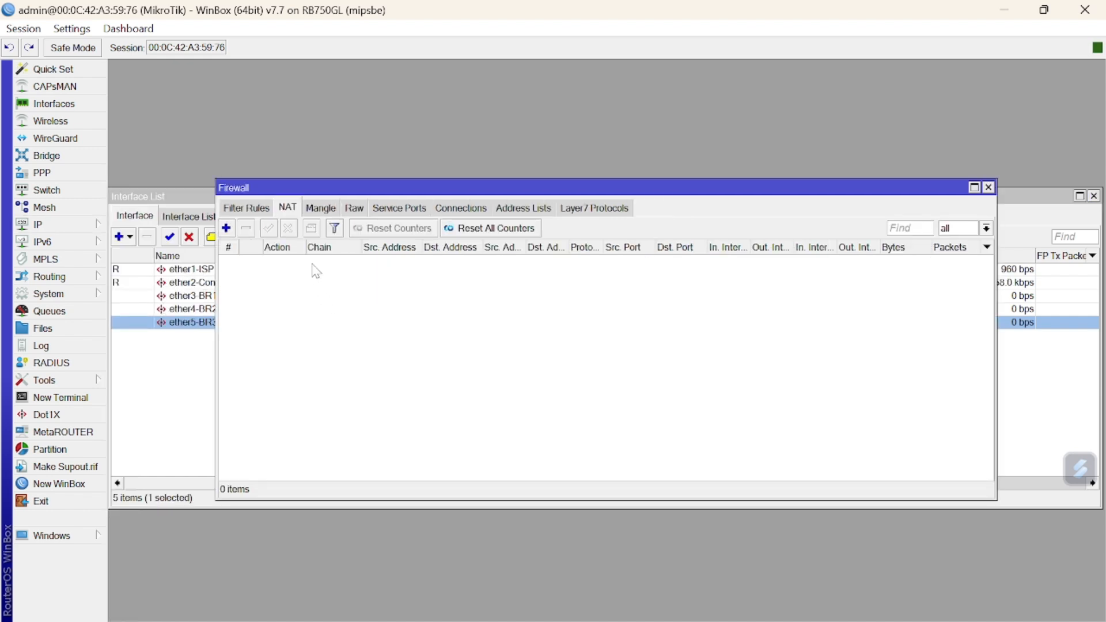
{"action": "left_click", "coordinate": [260, 209]}
{"action": "left_click", "coordinate": [287, 208]}
{"action": "left_click", "coordinate": [227, 229]}
{"action": "left_click", "coordinate": [499, 125]}
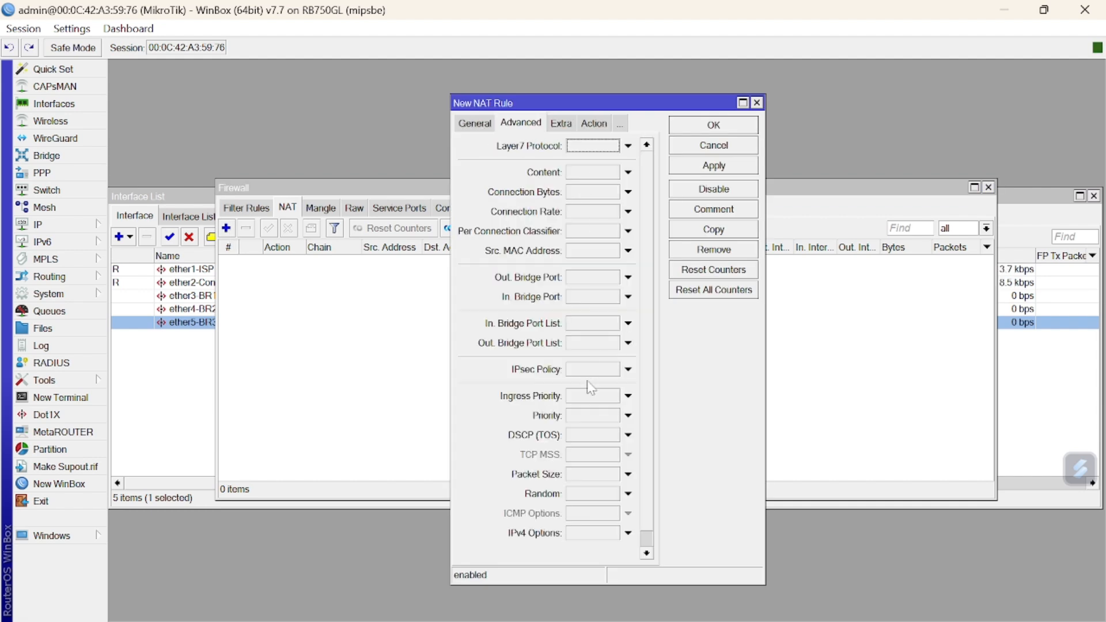
{"action": "left_click", "coordinate": [477, 125]}
{"action": "left_click", "coordinate": [585, 349]}
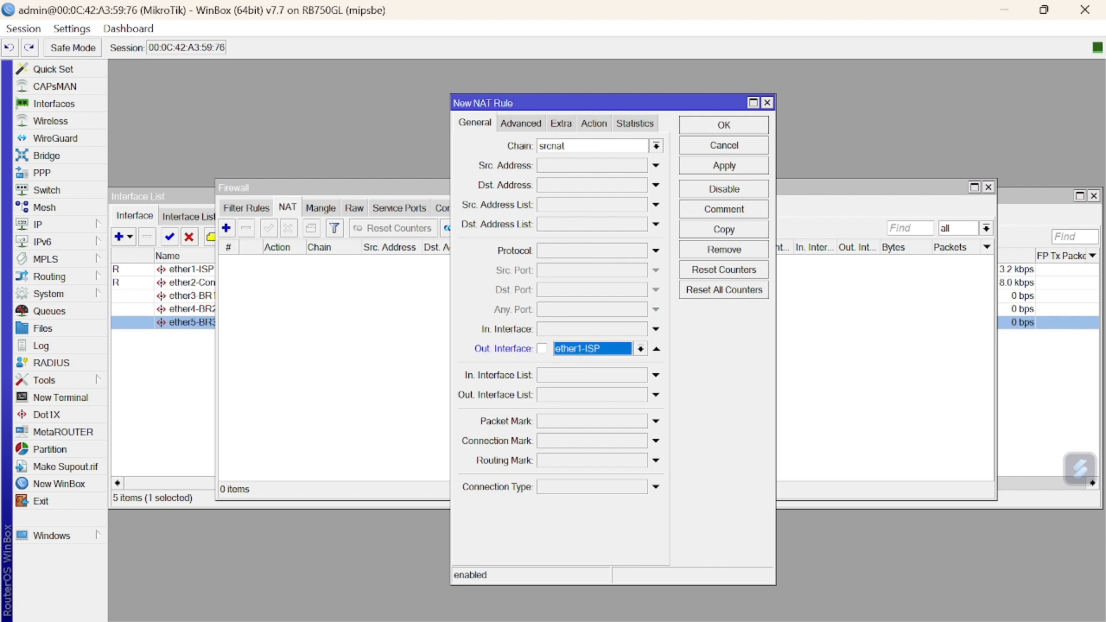
Set the NAT rule's action to masquerade, save the rule and close the firewall window.
{"action": "left_click", "coordinate": [605, 126]}
{"action": "left_click", "coordinate": [657, 146]}
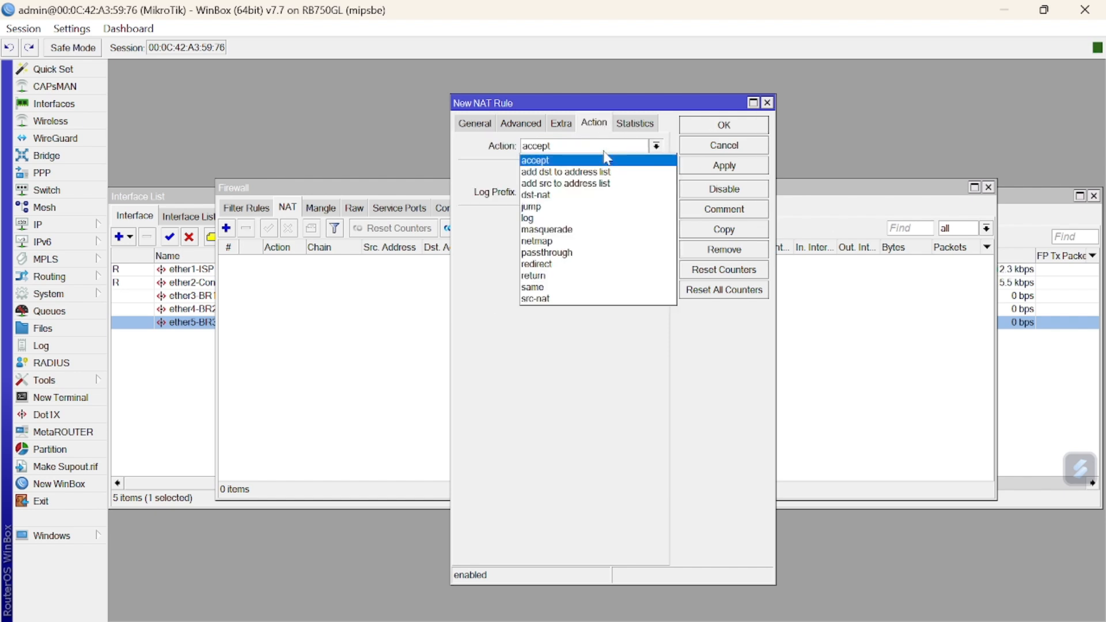
{"action": "left_click", "coordinate": [620, 227]}
{"action": "left_click", "coordinate": [703, 167]}
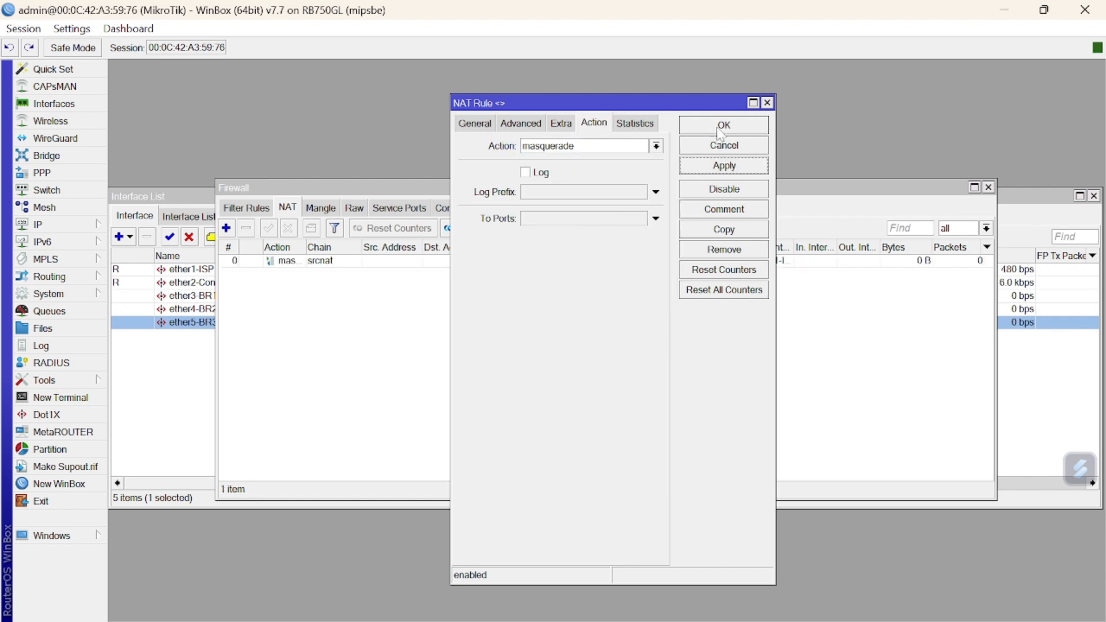
{"action": "left_click", "coordinate": [720, 128]}
{"action": "left_click", "coordinate": [989, 187]}
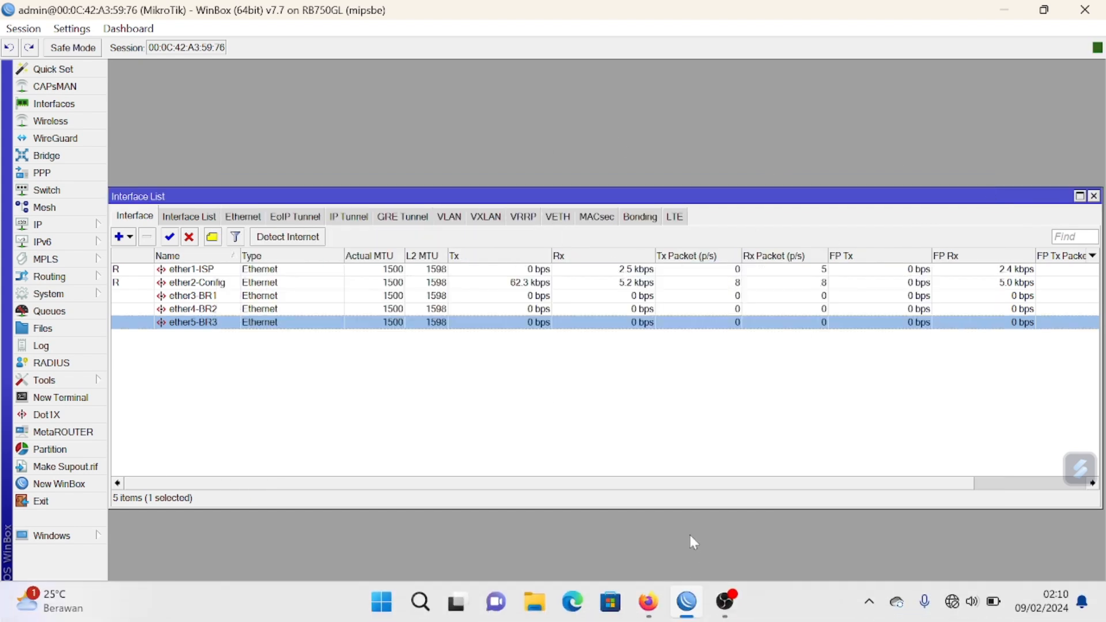
Run a continuous ping to 8.8.8.8 from Windows and close the ping window.
{"action": "key", "text": "super+r"}
{"action": "key", "text": "Return"}
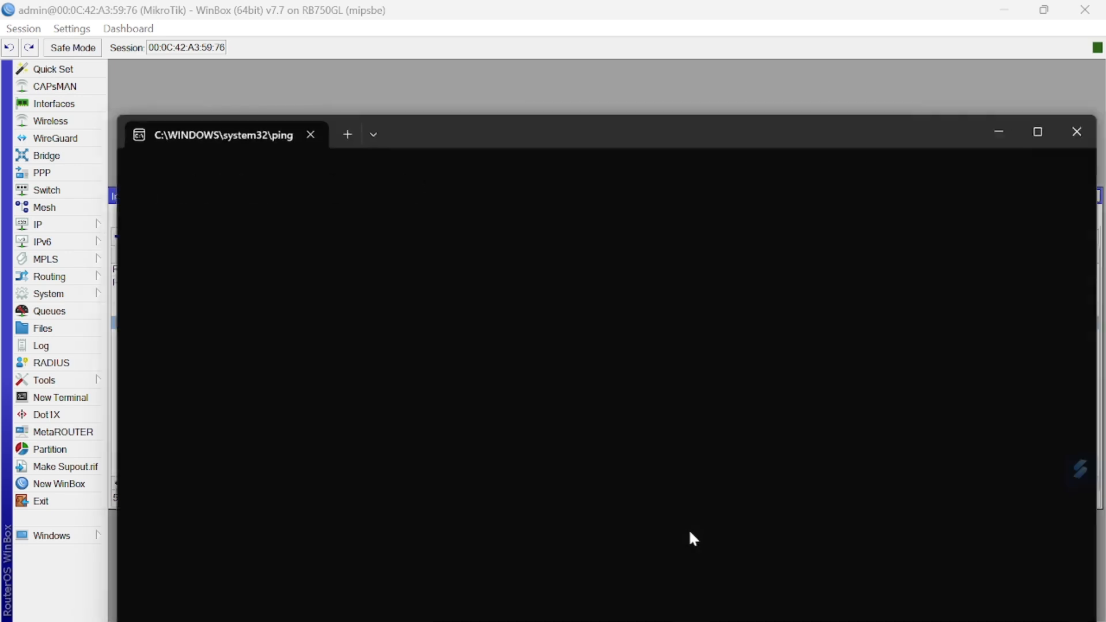
{"action": "left_click", "coordinate": [1087, 128]}
Switch to Firefox and open google.com in a new tab to test internet access.
{"action": "left_click", "coordinate": [642, 595]}
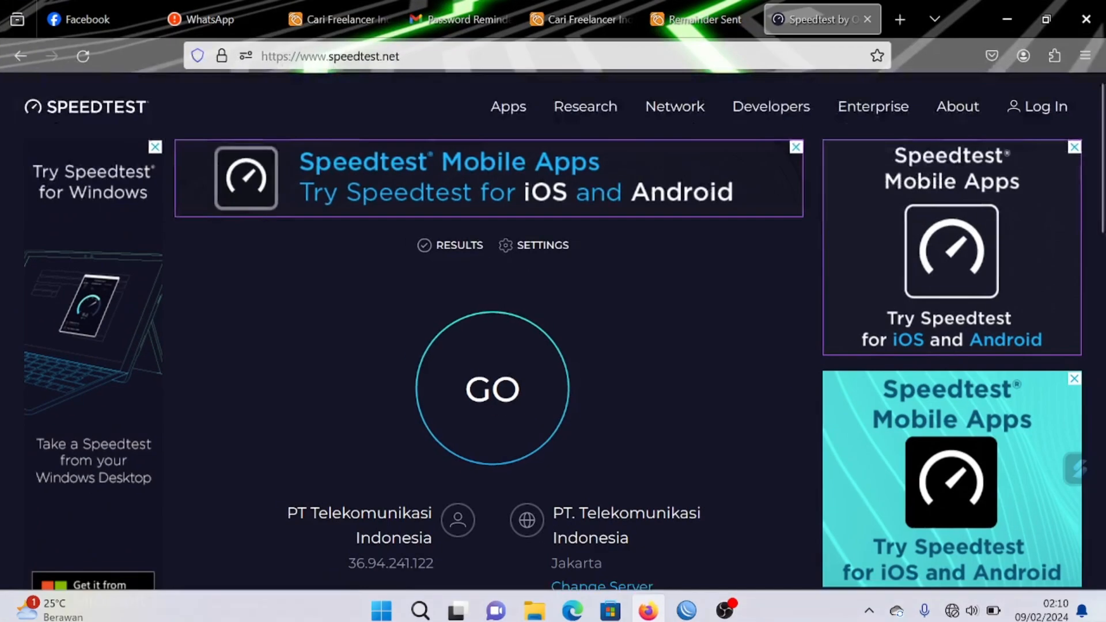
{"action": "left_click", "coordinate": [897, 26]}
{"action": "type", "text": "goo"}
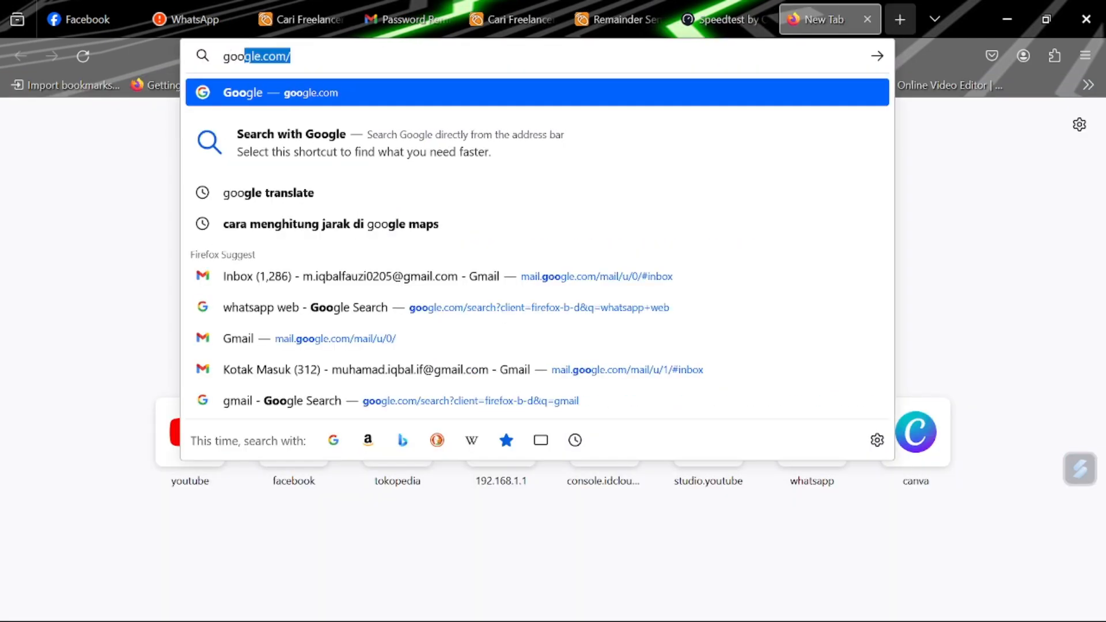
{"action": "key", "text": "Return"}
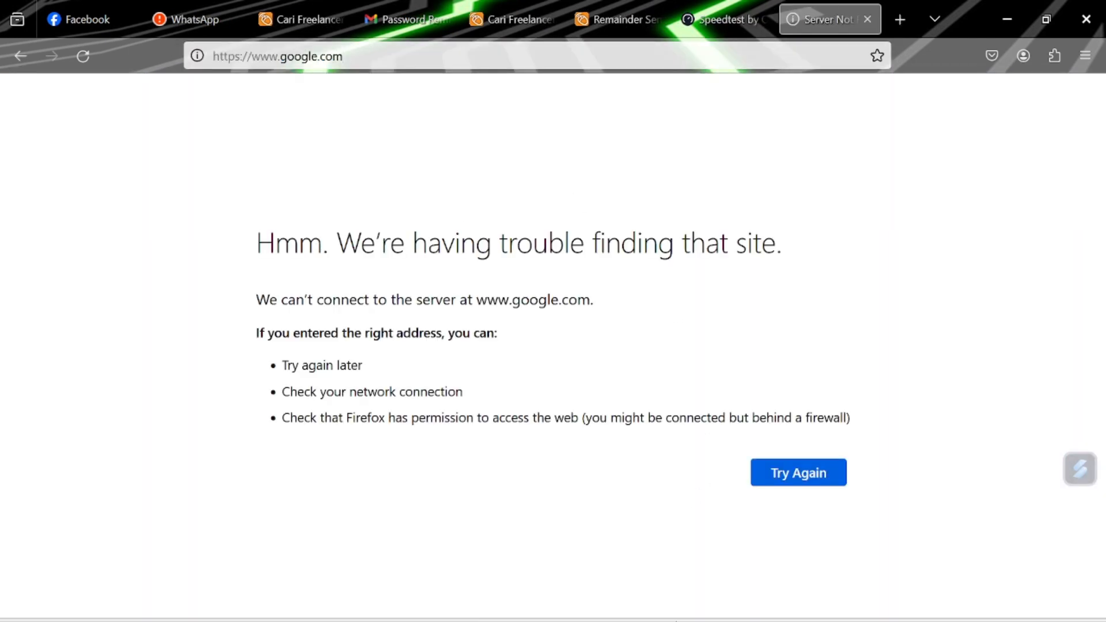
Return to WinBox and start the DHCP server setup with ether2-Config as the server interface.
{"action": "left_click", "coordinate": [688, 602]}
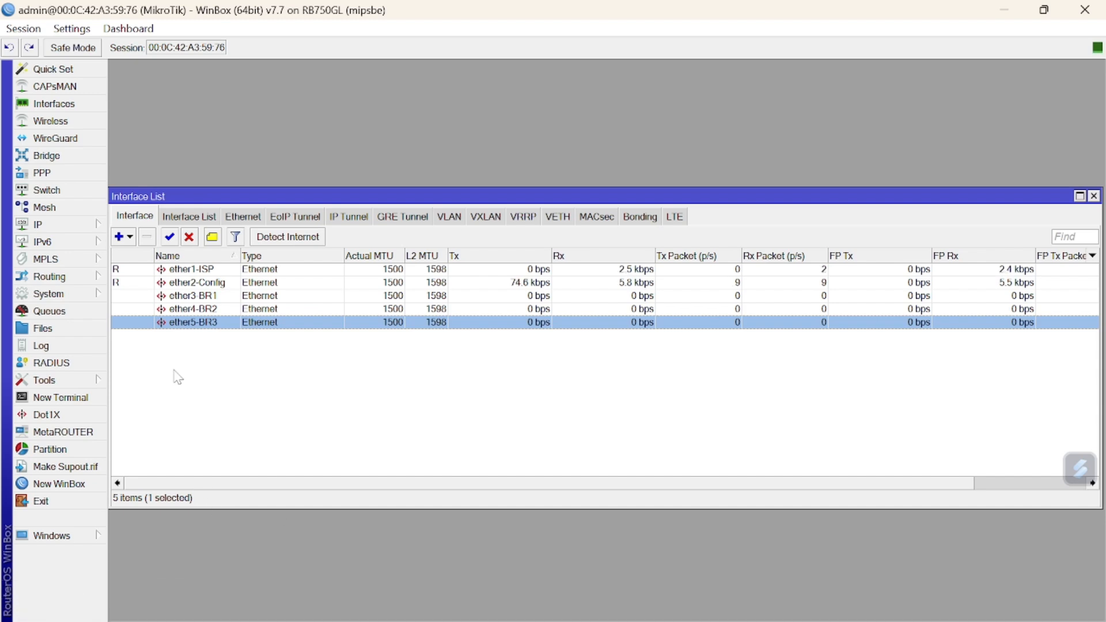
{"action": "left_click", "coordinate": [91, 230]}
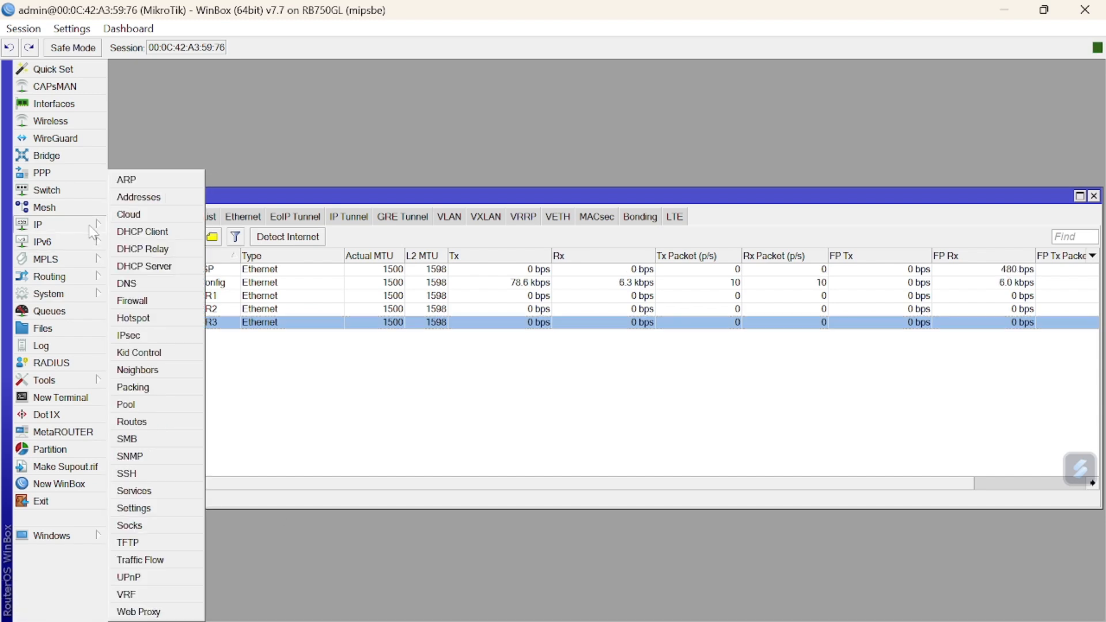
{"action": "left_click", "coordinate": [148, 269]}
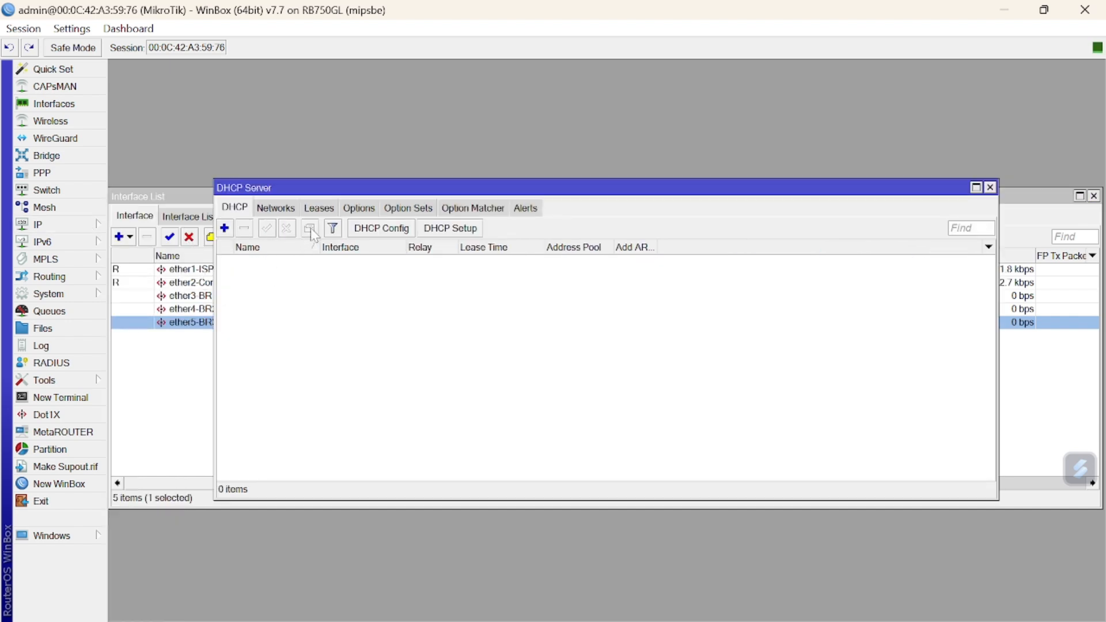
{"action": "left_click", "coordinate": [471, 233]}
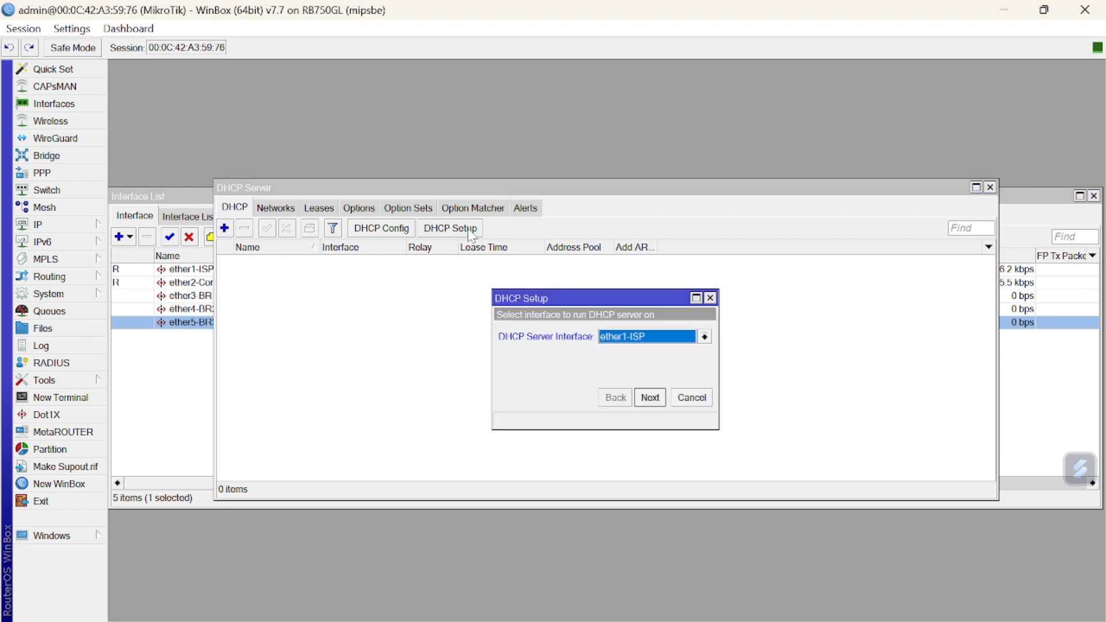
{"action": "left_click", "coordinate": [640, 338]}
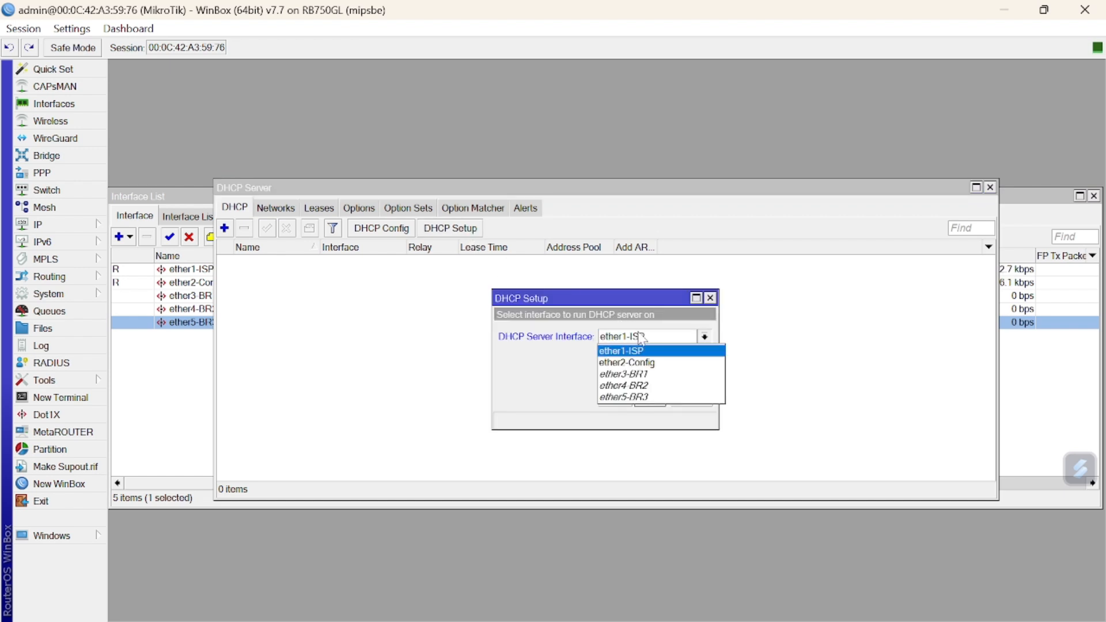
{"action": "left_click", "coordinate": [636, 364]}
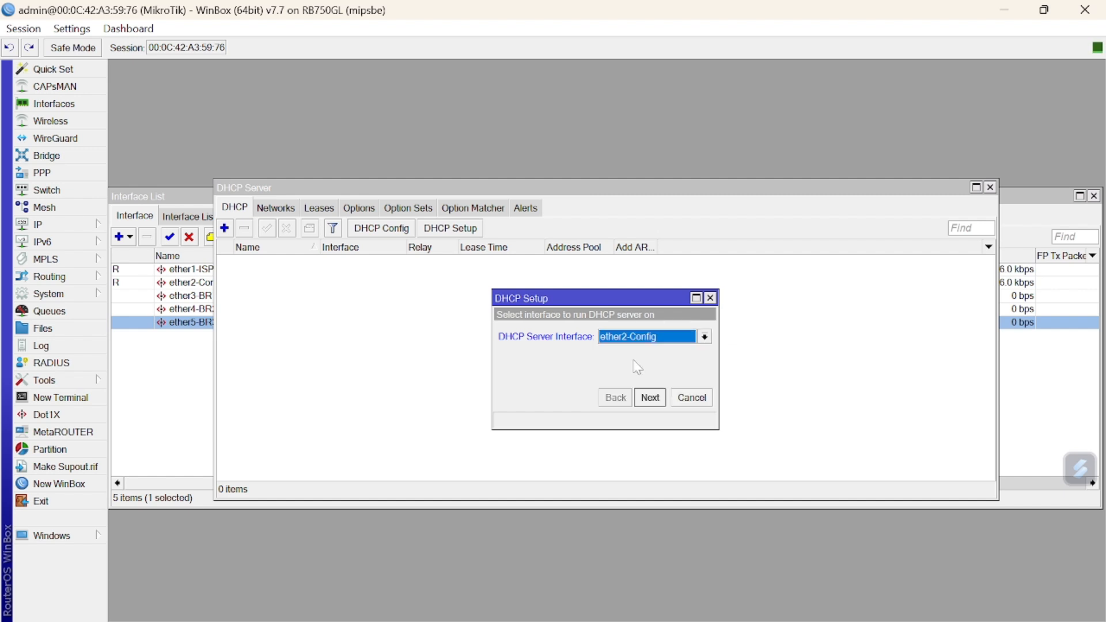
Complete the DHCP server setup with gateway 10.10.10.10, the proposed address pool, DNS servers 192.168.11.1, 8.8.8.8 and 8.8.4.4, and a 10-minute lease time.
{"action": "left_click", "coordinate": [651, 398]}
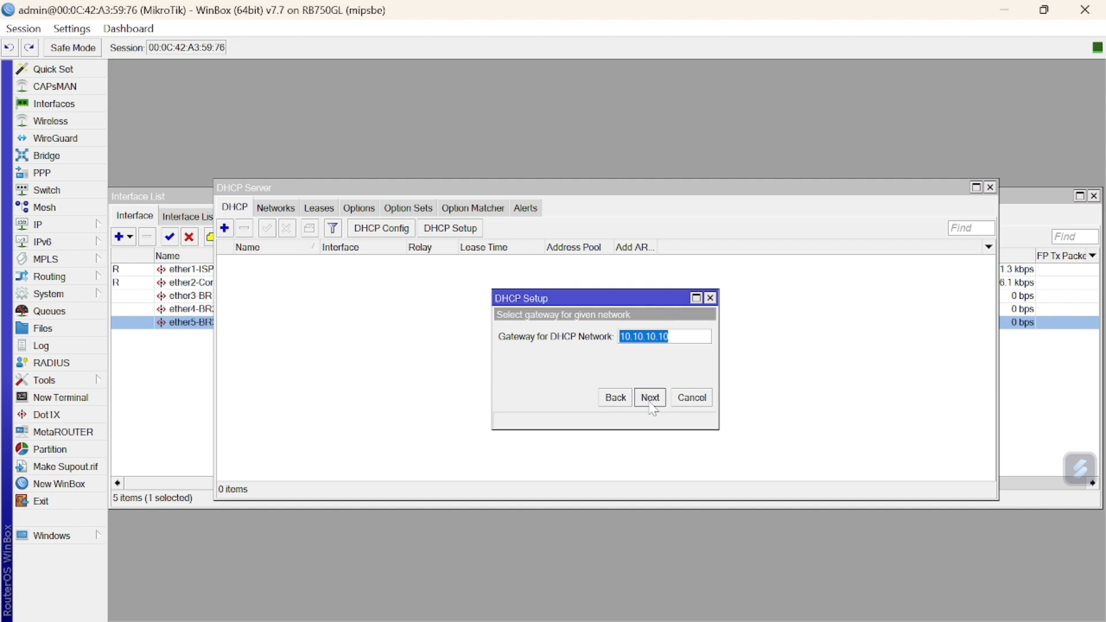
{"action": "left_click", "coordinate": [649, 398]}
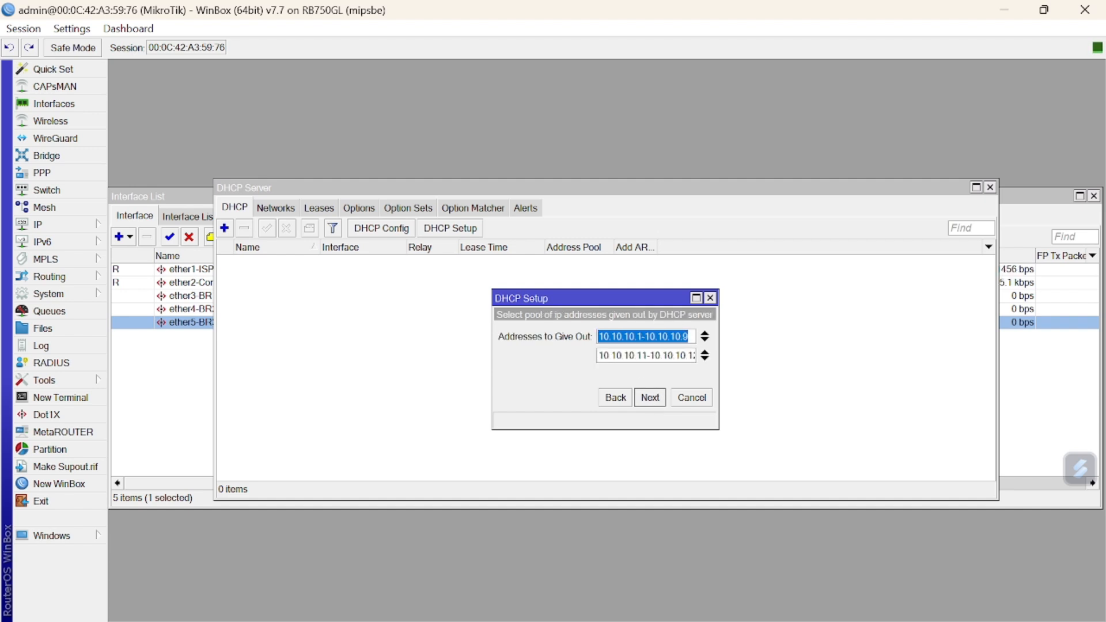
{"action": "left_click", "coordinate": [651, 399]}
{"action": "left_click", "coordinate": [651, 399]}
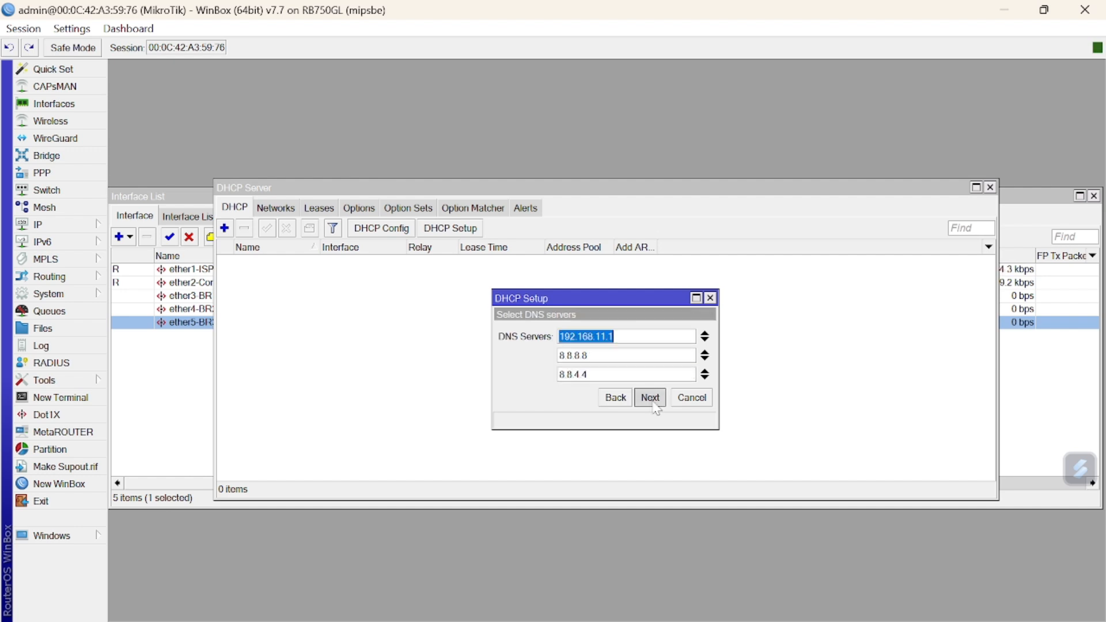
{"action": "left_click", "coordinate": [653, 402]}
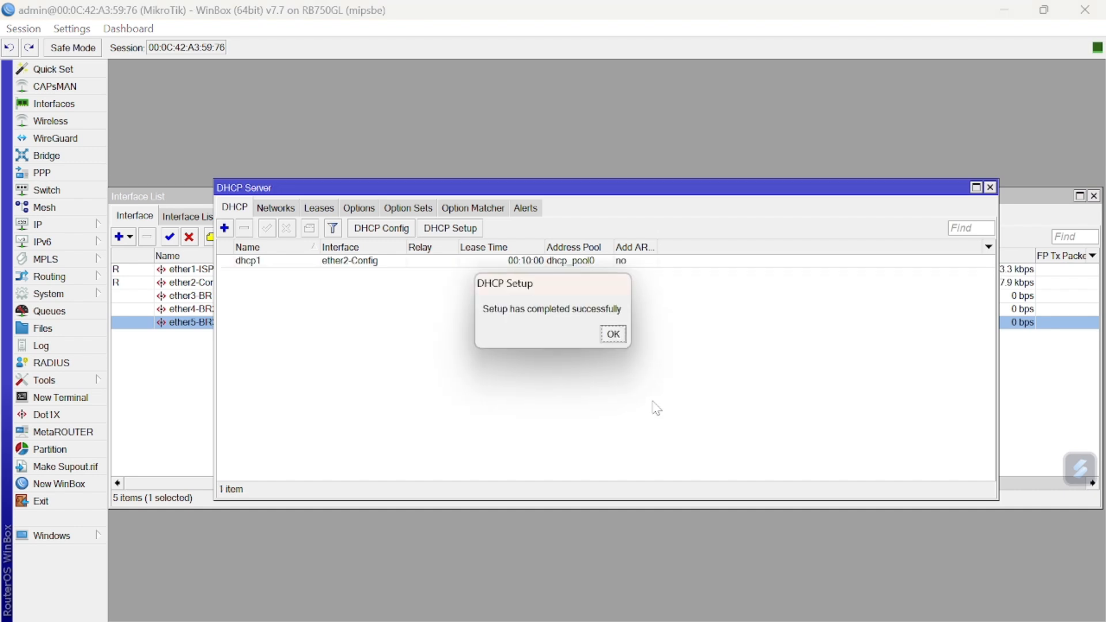
{"action": "left_click", "coordinate": [615, 335]}
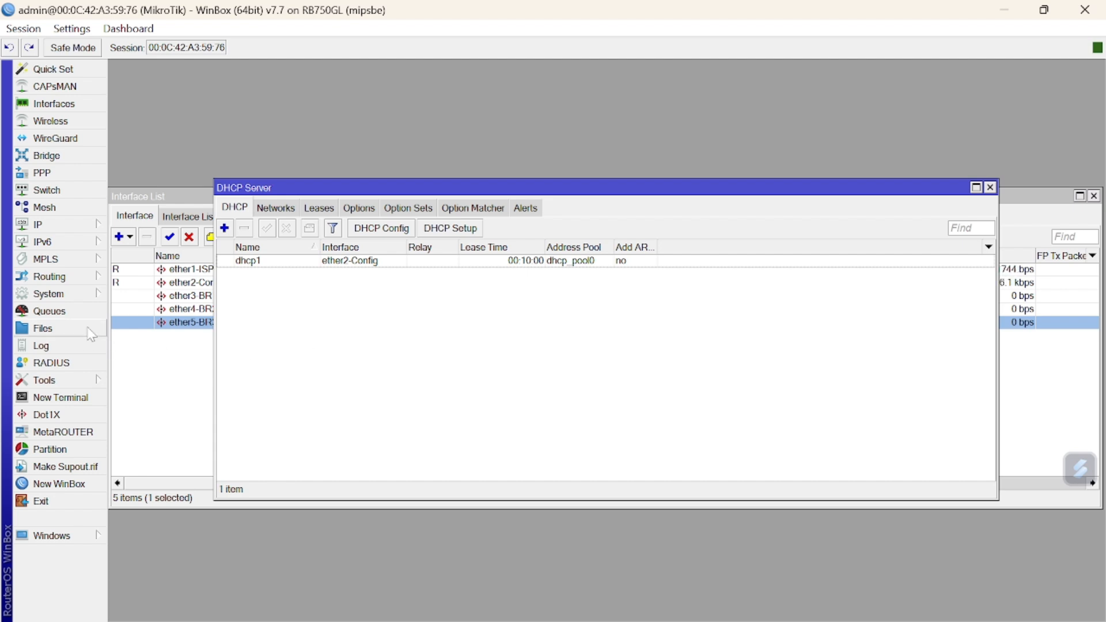
Open a router terminal and set a new admin password, entering it again to confirm.
{"action": "left_click", "coordinate": [60, 398]}
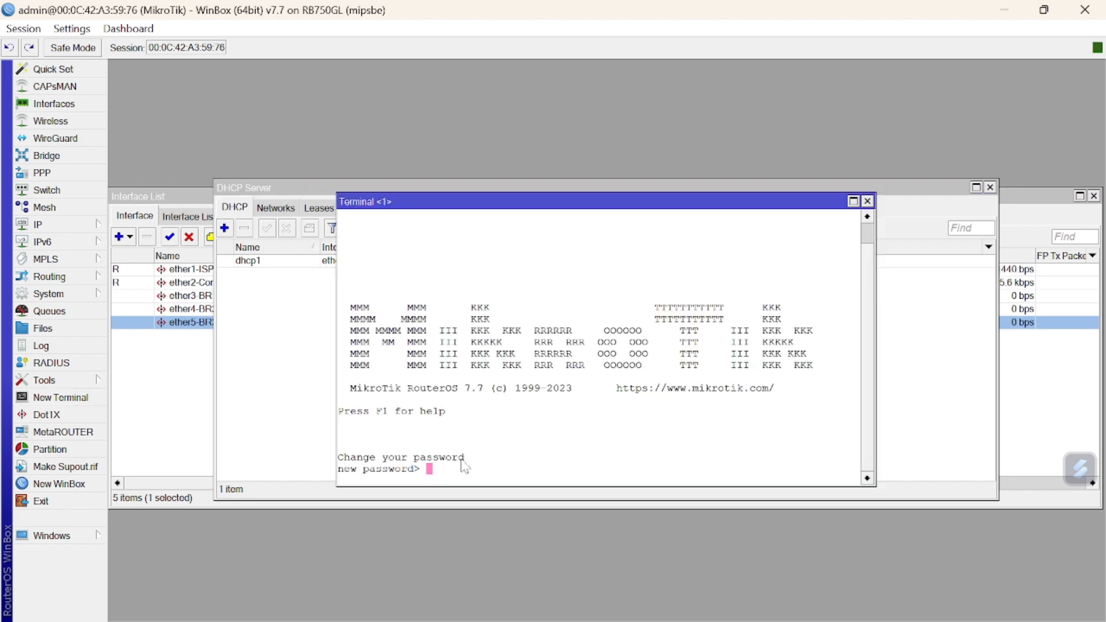
{"action": "type", "text": "**********"}
{"action": "key", "text": "Return"}
{"action": "type", "text": "**********"}
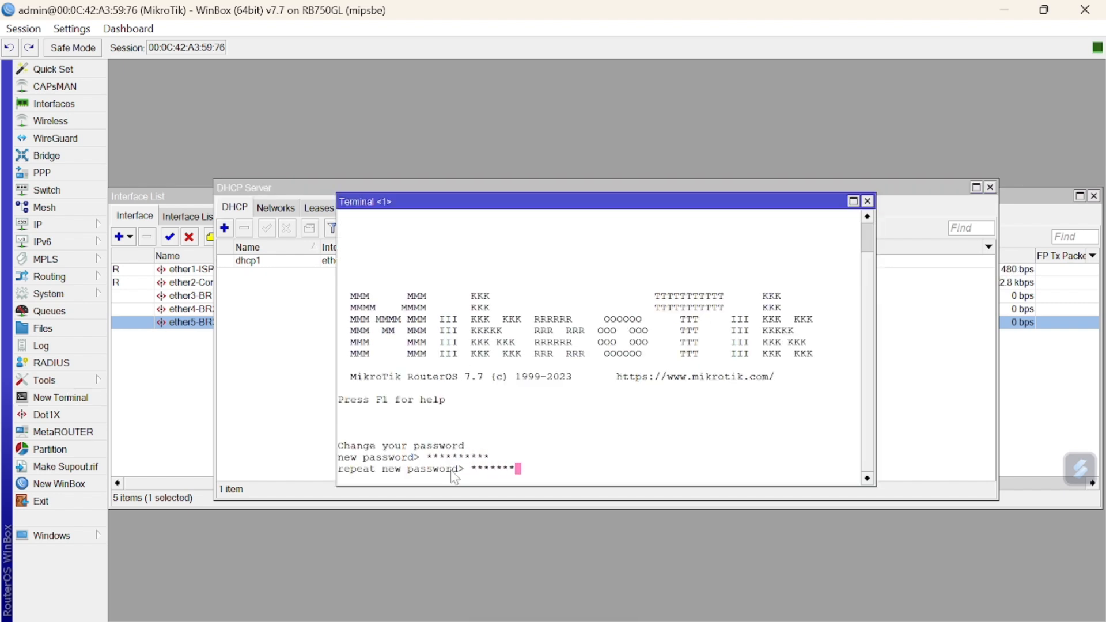
{"action": "key", "text": "Return"}
Ping 8.8.8.8 from the router's terminal.
{"action": "type", "text": "ping "}
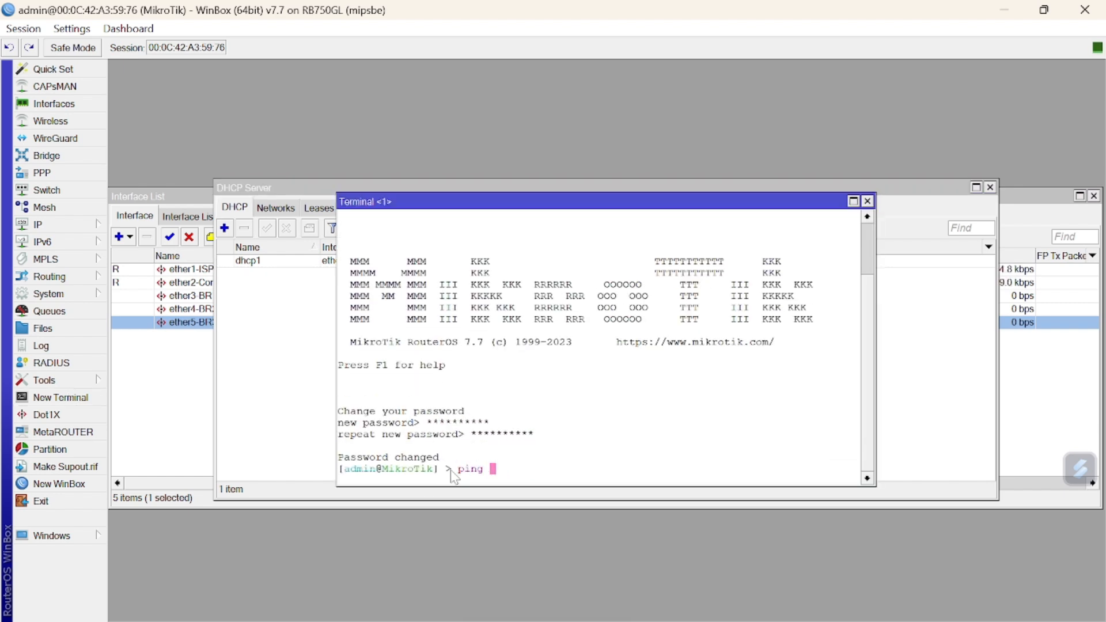
{"action": "type", "text": "8.8.8.8"}
{"action": "key", "text": "Return"}
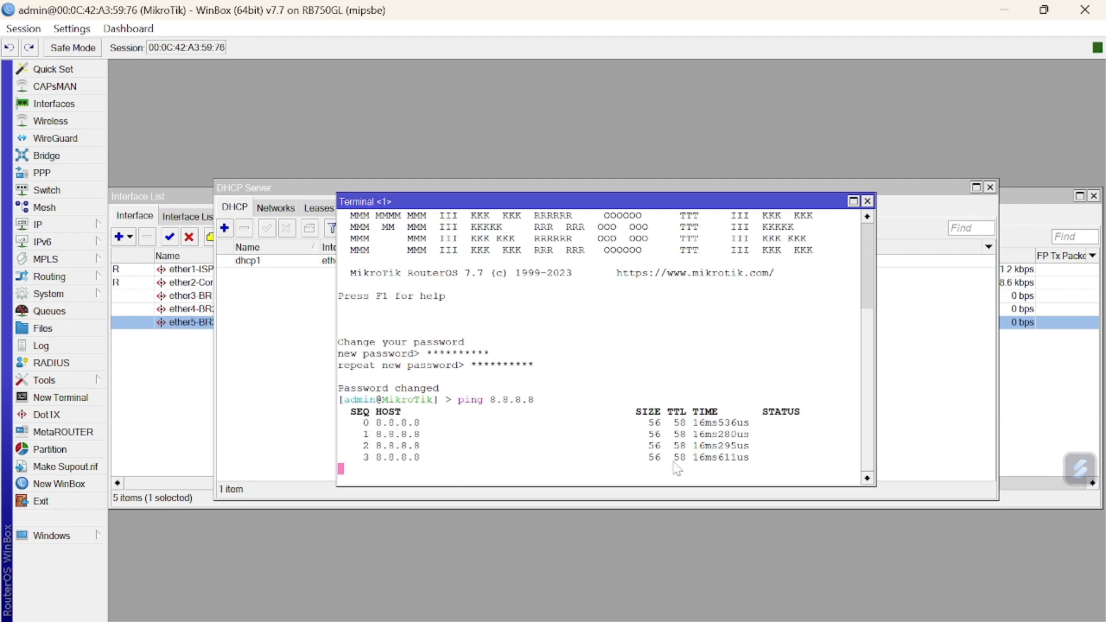
Test the computer's connection with the Windows command ping 8.8.8.8 -t, and close its window.
{"action": "key", "text": "super+r"}
{"action": "key", "text": "Return"}
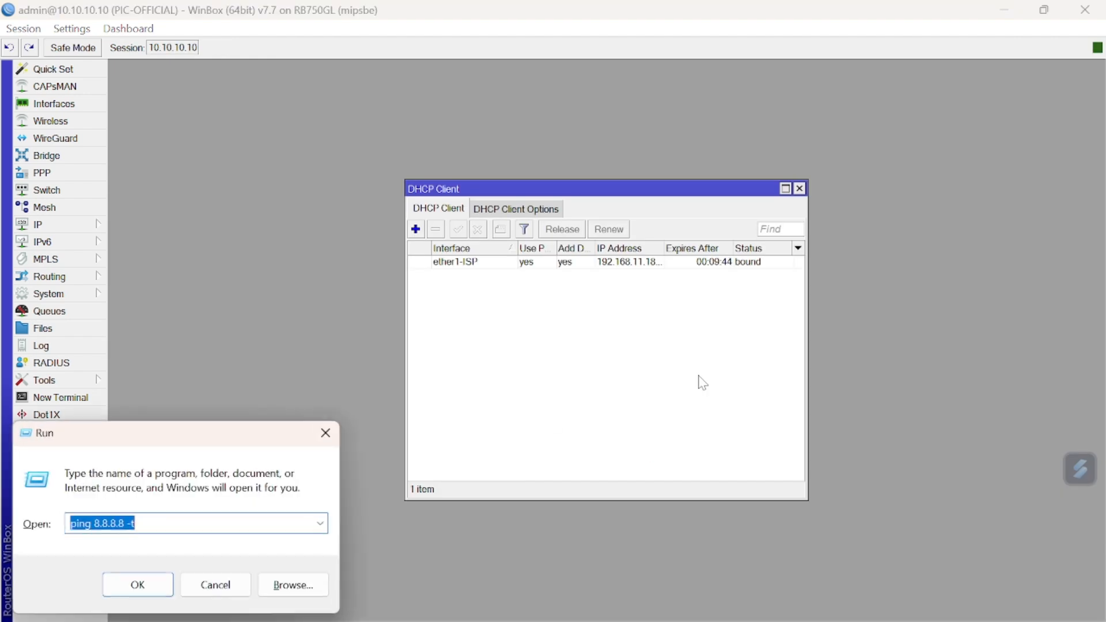
{"action": "key", "text": "Return"}
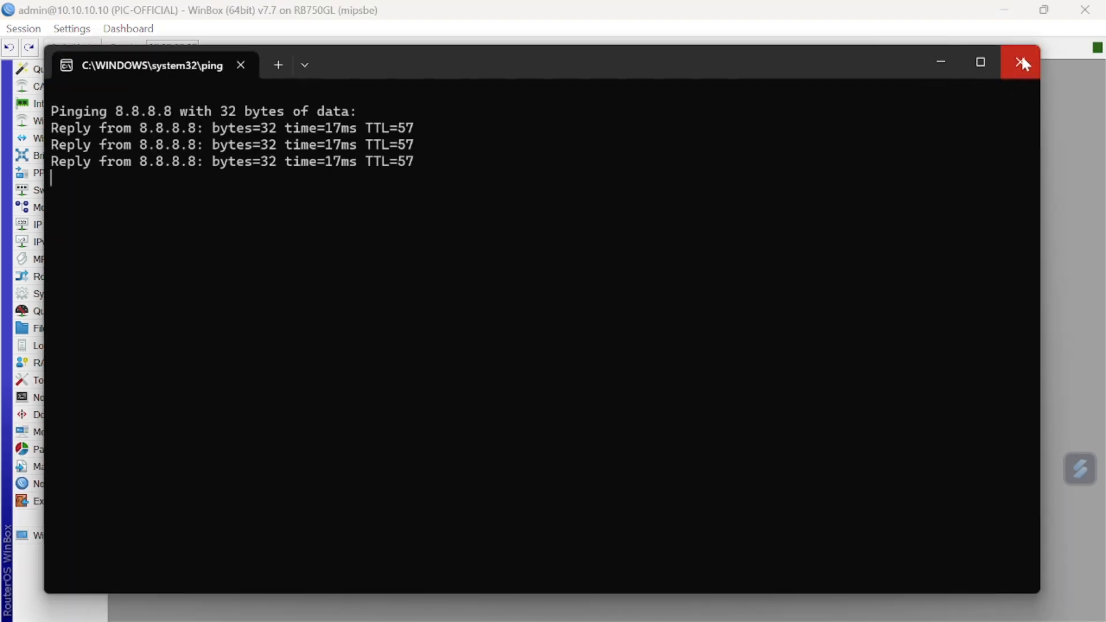
{"action": "left_click", "coordinate": [1077, 61]}
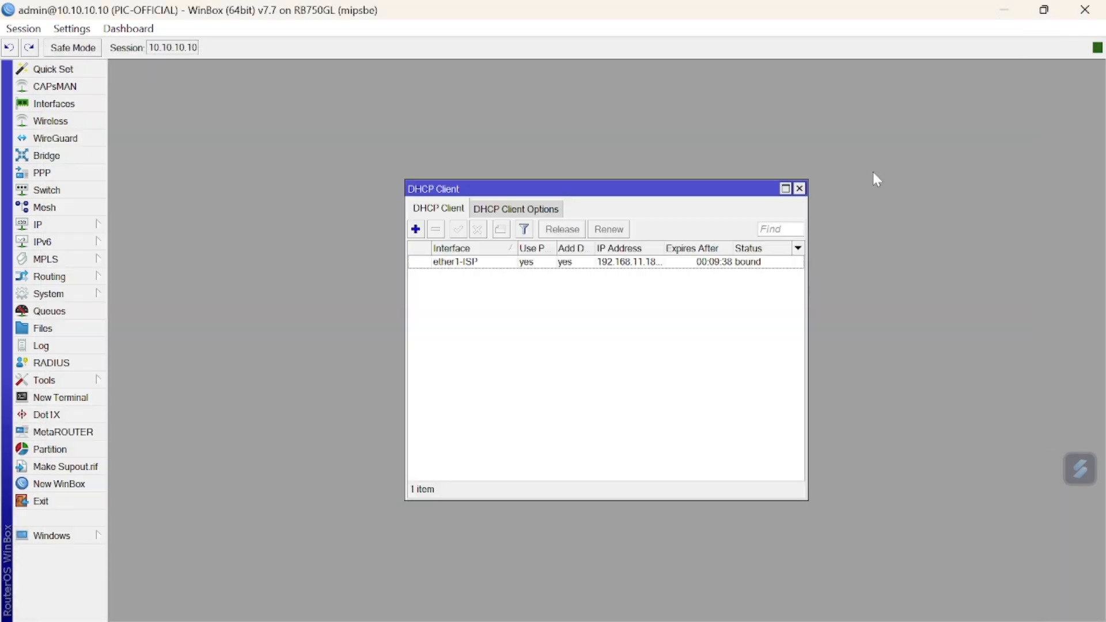
{"action": "left_click", "coordinate": [648, 605]}
{"action": "left_click", "coordinate": [519, 56]}
{"action": "key", "text": "Return"}
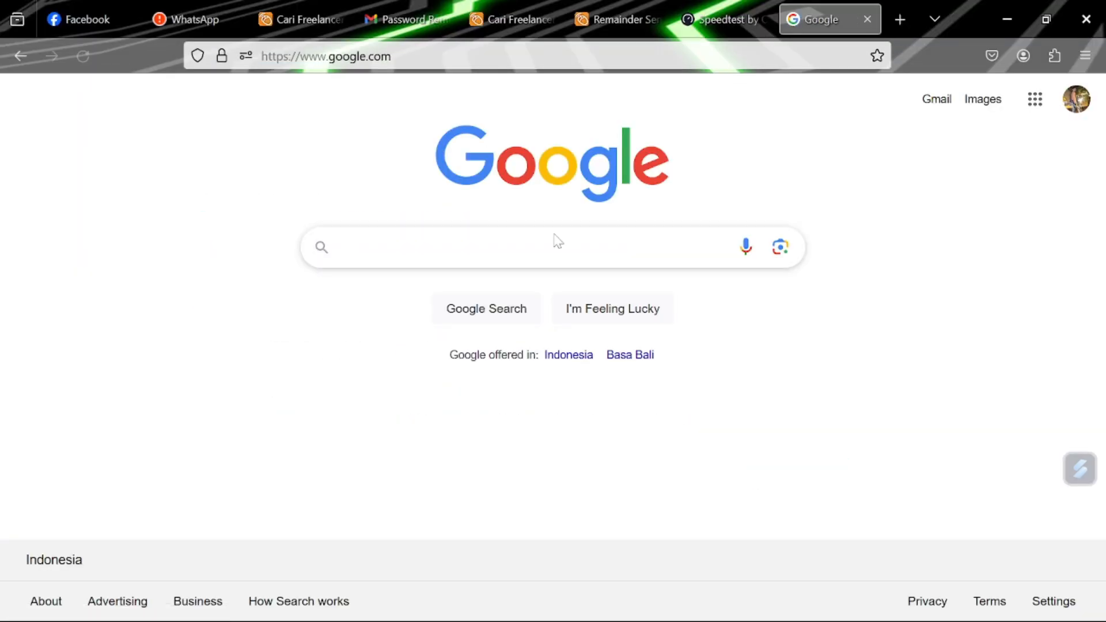
Search Google for a speed test and open speedtest.net from the results.
{"action": "left_click", "coordinate": [556, 244]}
{"action": "type", "text": "speed"}
{"action": "left_click", "coordinate": [373, 284]}
{"action": "left_click", "coordinate": [179, 526]}
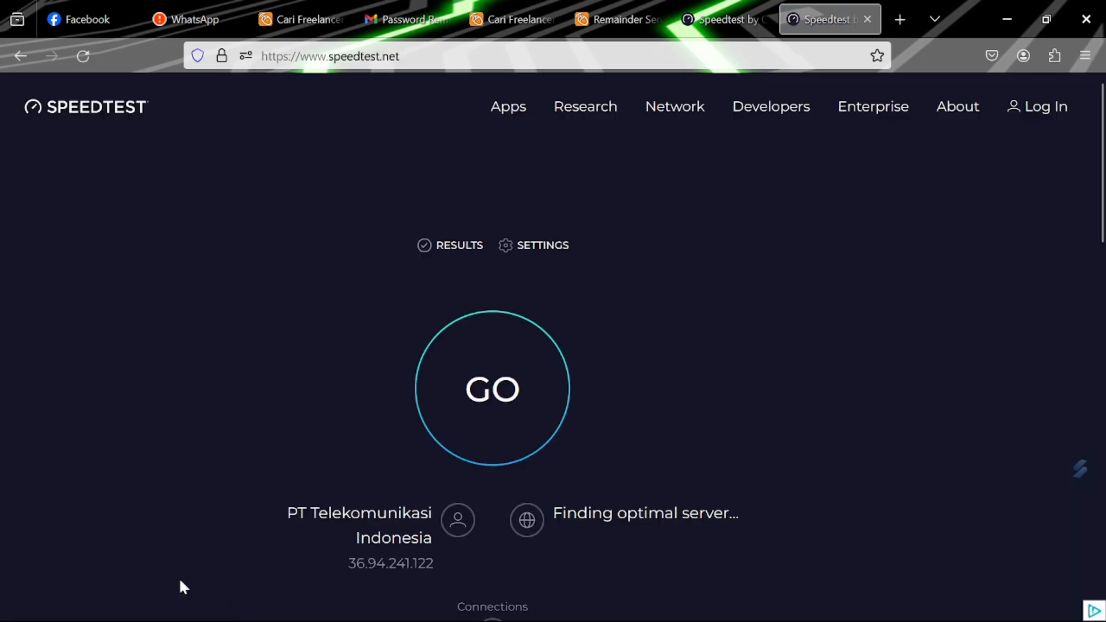